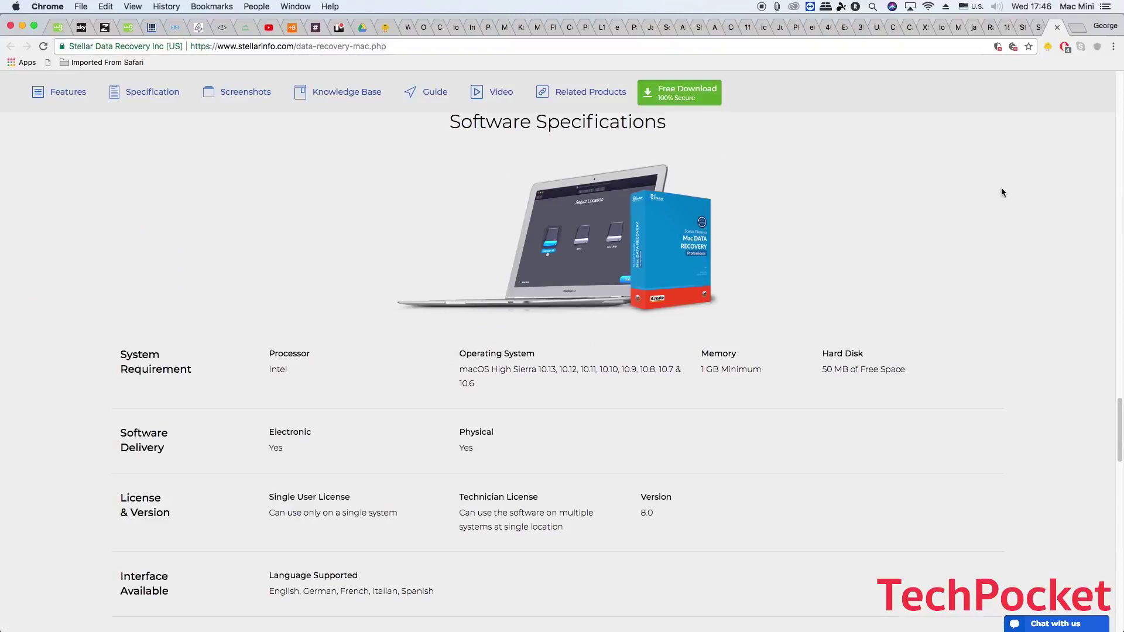
Review the product page's supported operating systems and expand the FAQ about the Demo version.
left_click_drag(459, 368, 494, 383)
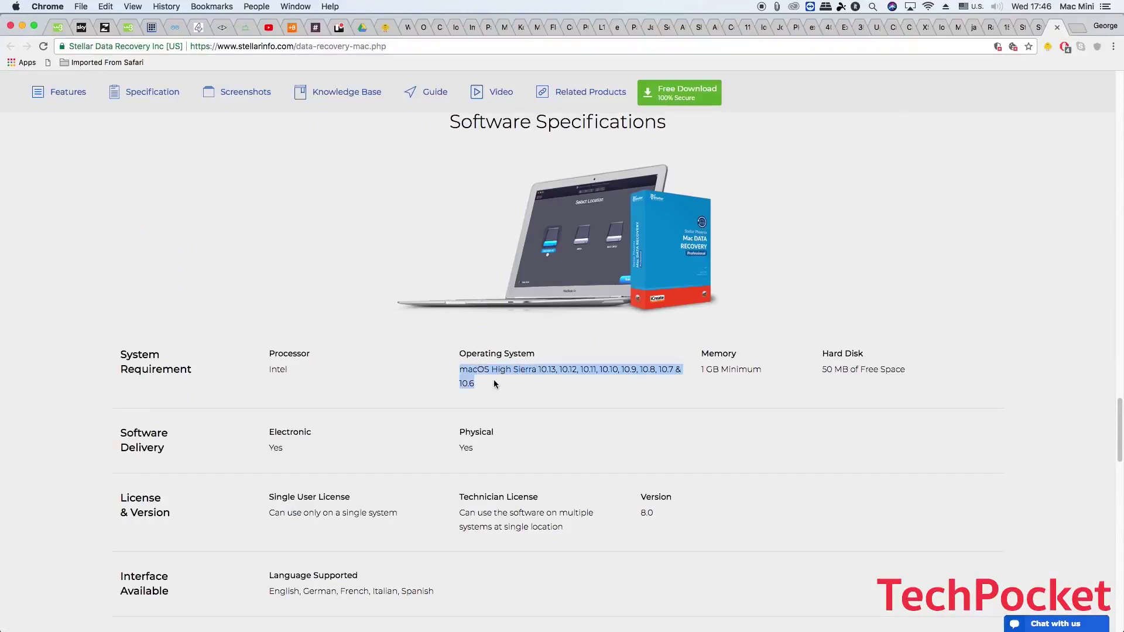
left_click(482, 381)
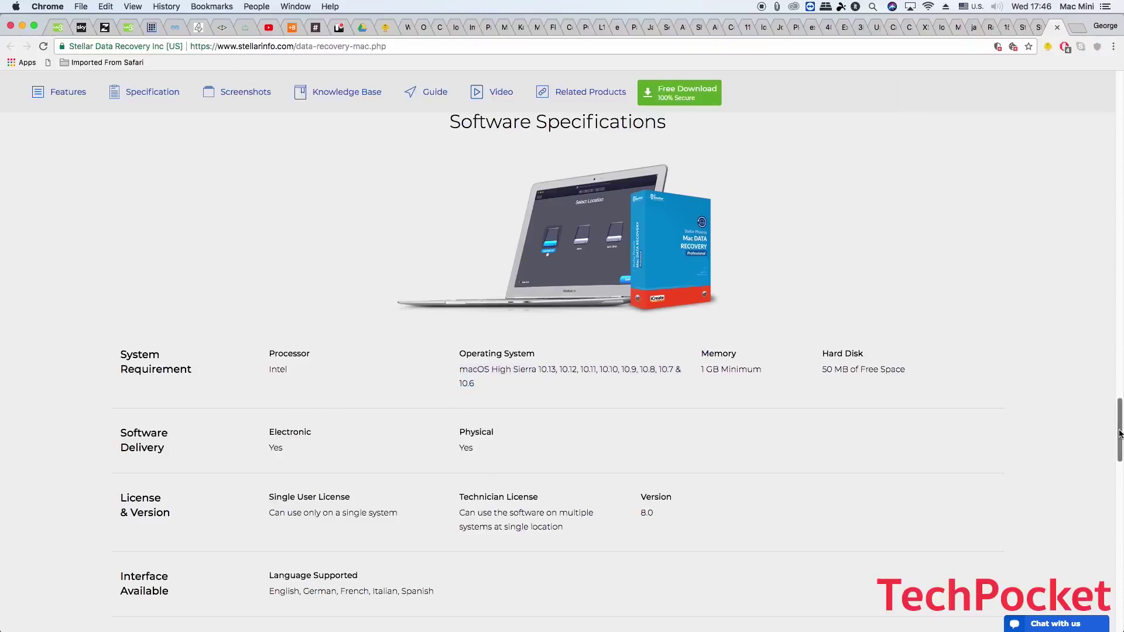
left_click_drag(1115, 433, 1115, 507)
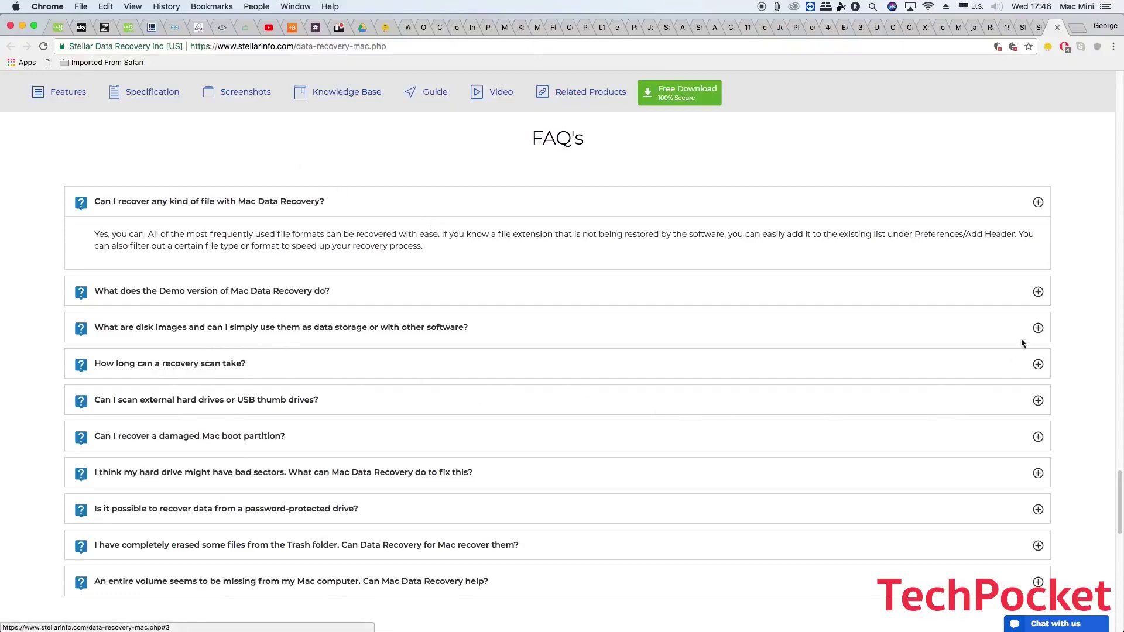
left_click(1037, 293)
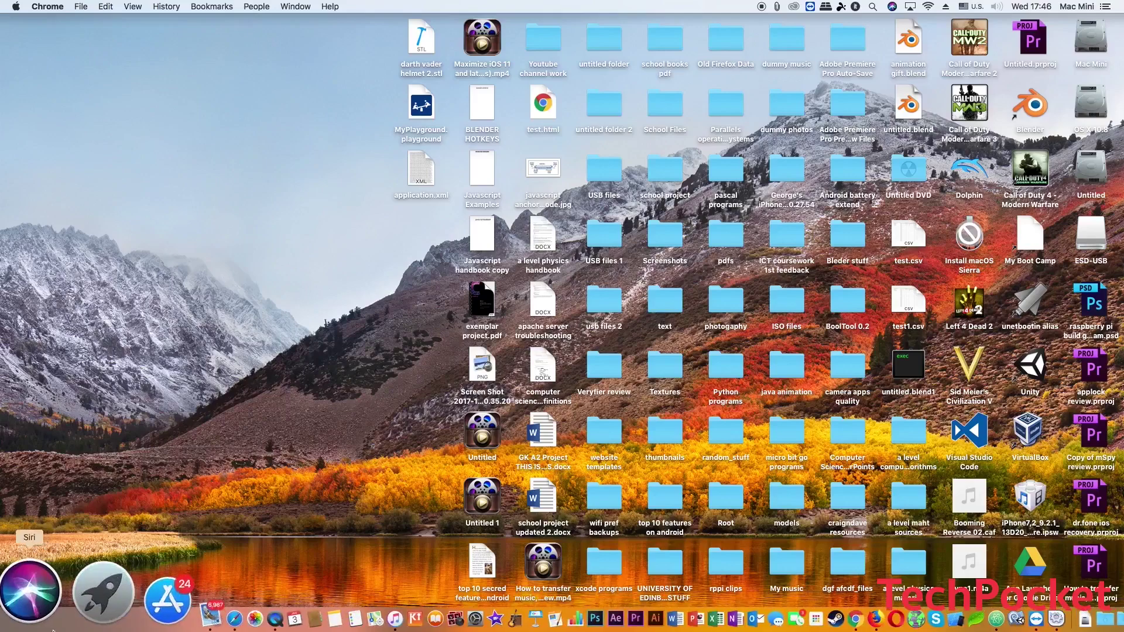
Launch Stellar Phoenix Mac Data Recovery from Launchpad and authorise it with the admin password.
left_click(67, 609)
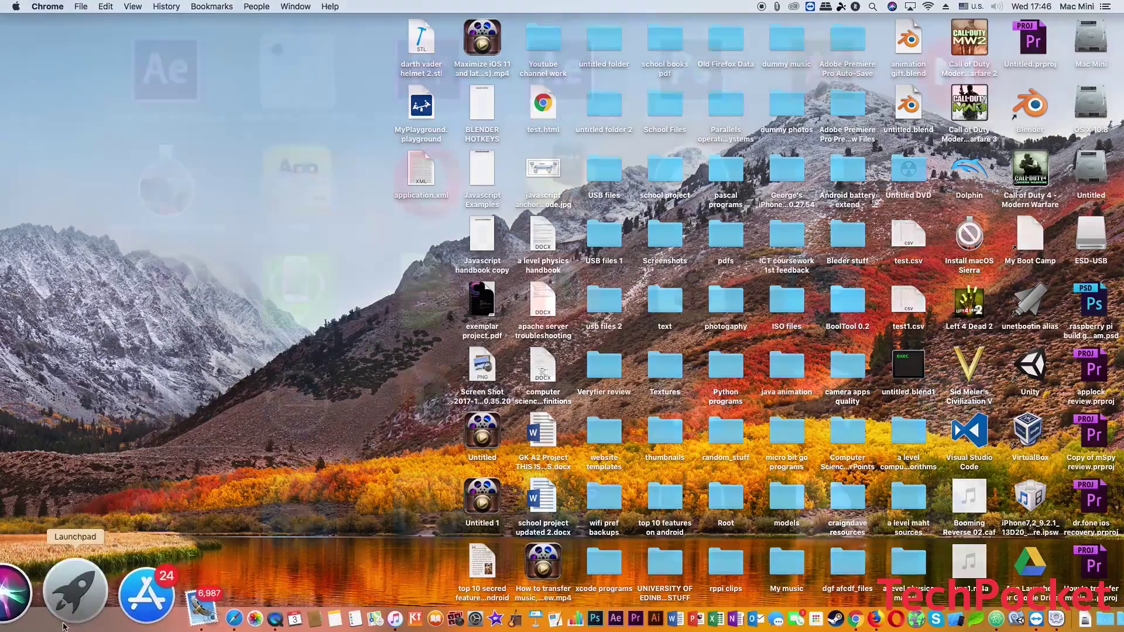
left_click(323, 378)
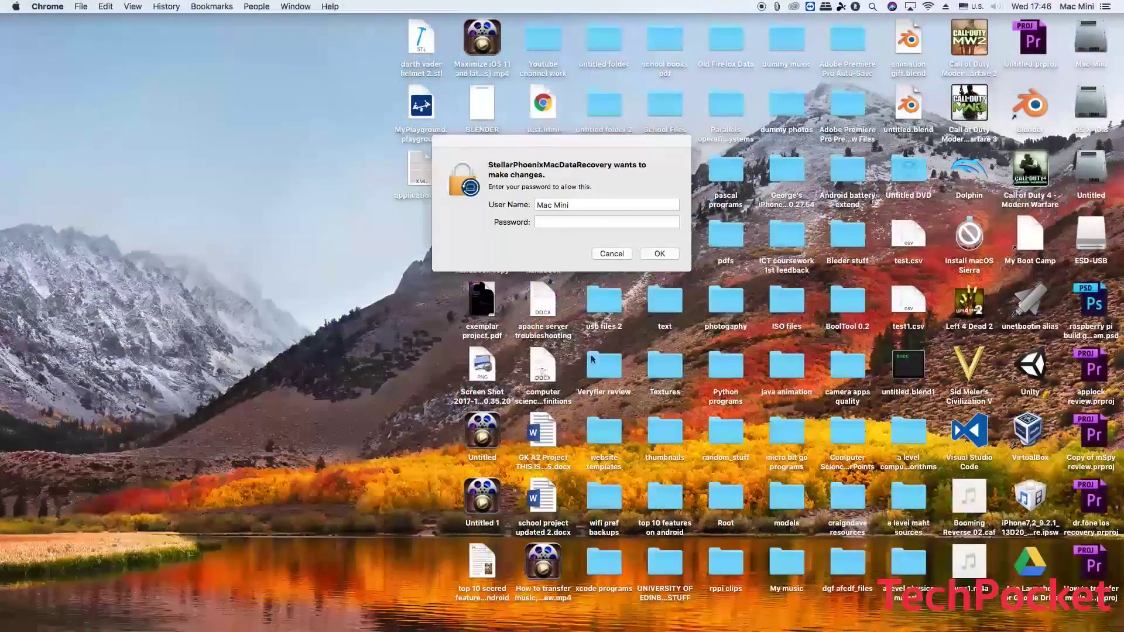
left_click(593, 222)
type("••")
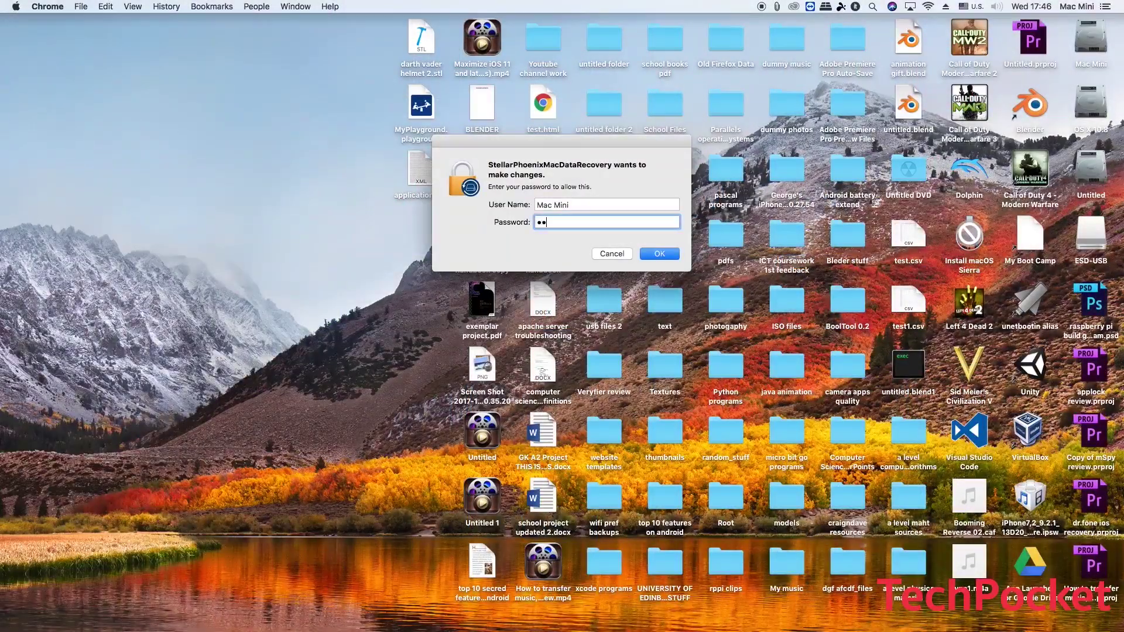
type("••••••••••")
key("Return")
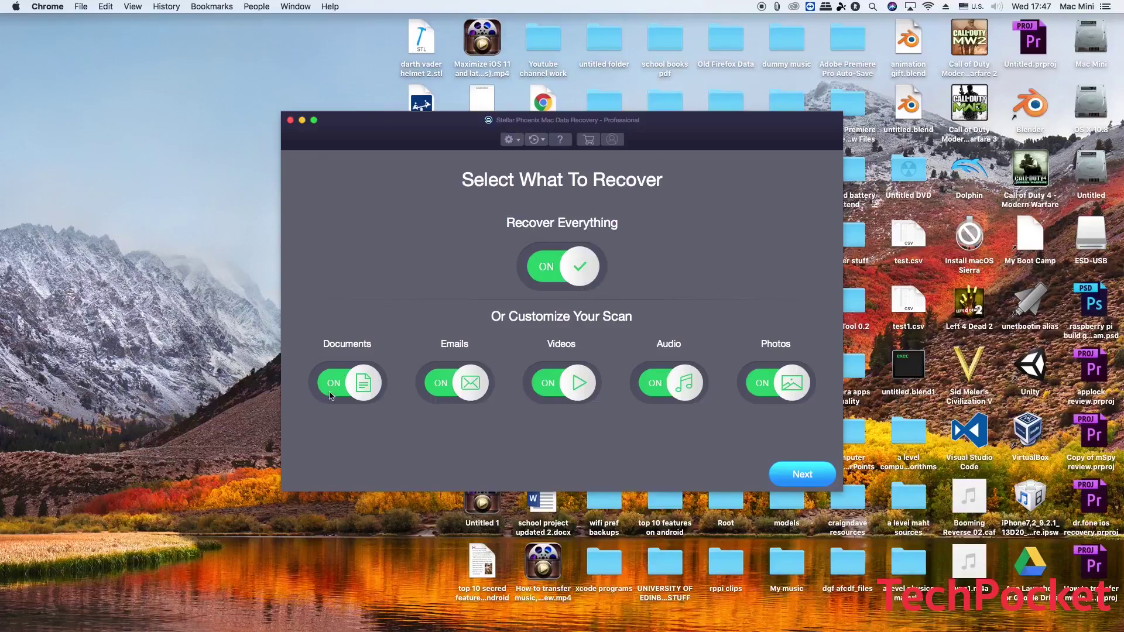
Toggle the Documents, Emails, Videos and Photos categories, turn Recover Everything back on, and continue.
left_click(578, 286)
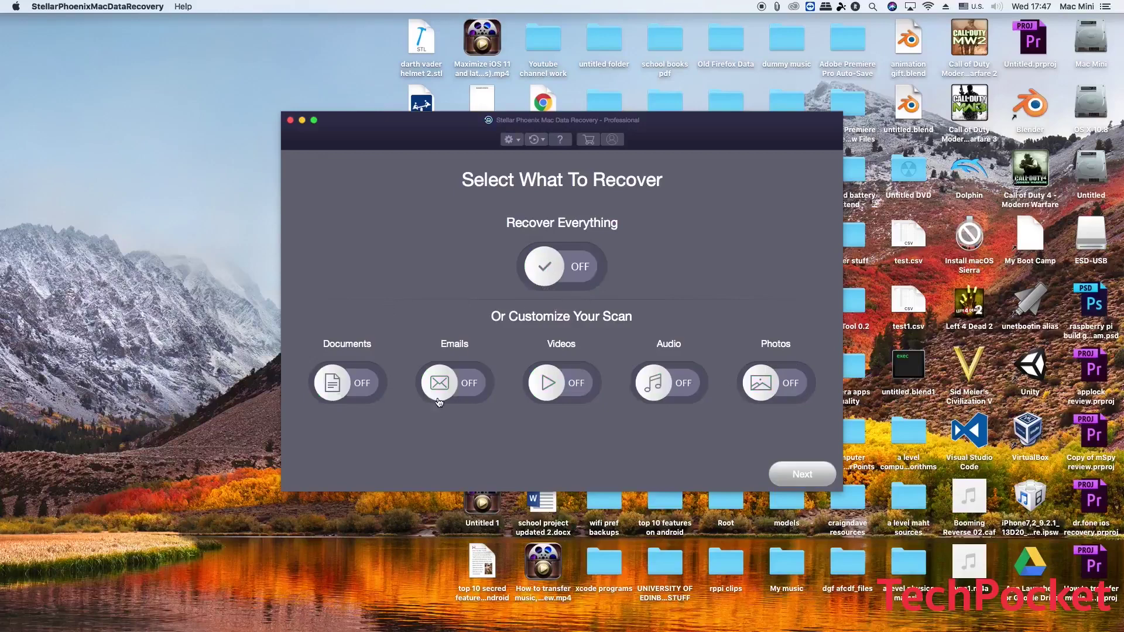
left_click(344, 381)
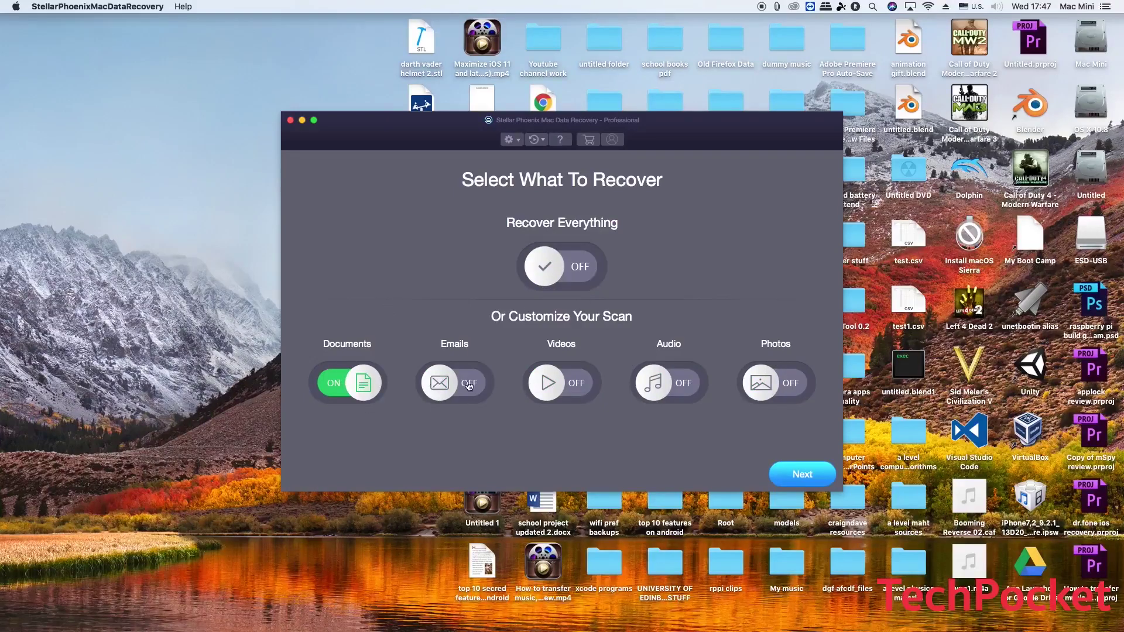
left_click(466, 388)
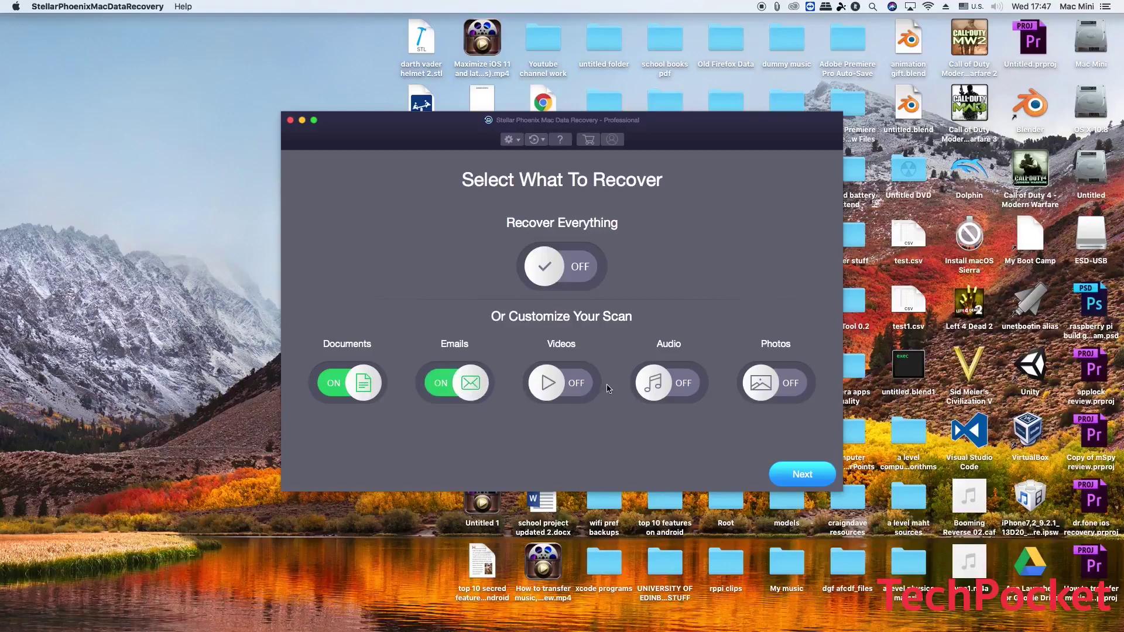
left_click(582, 388)
left_click(746, 375)
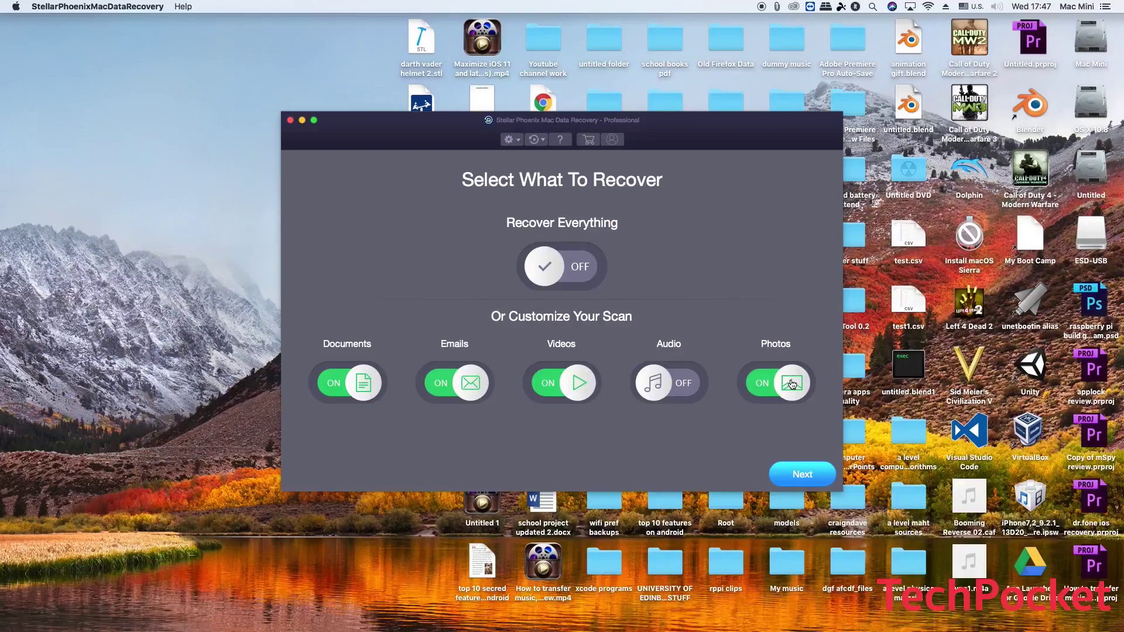
left_click(576, 267)
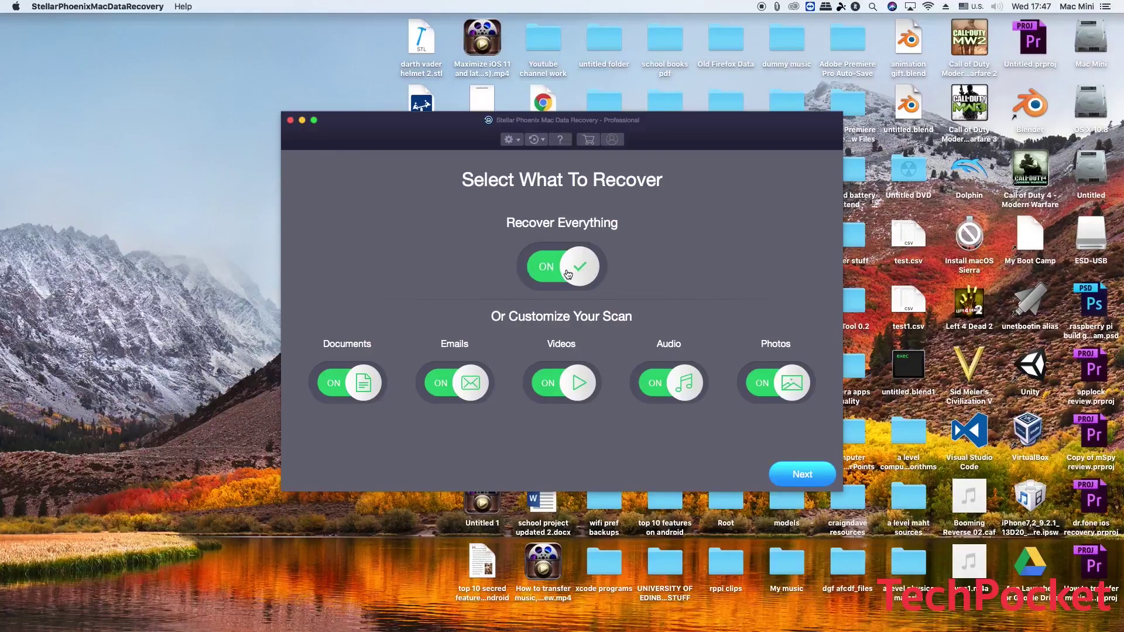
left_click(801, 474)
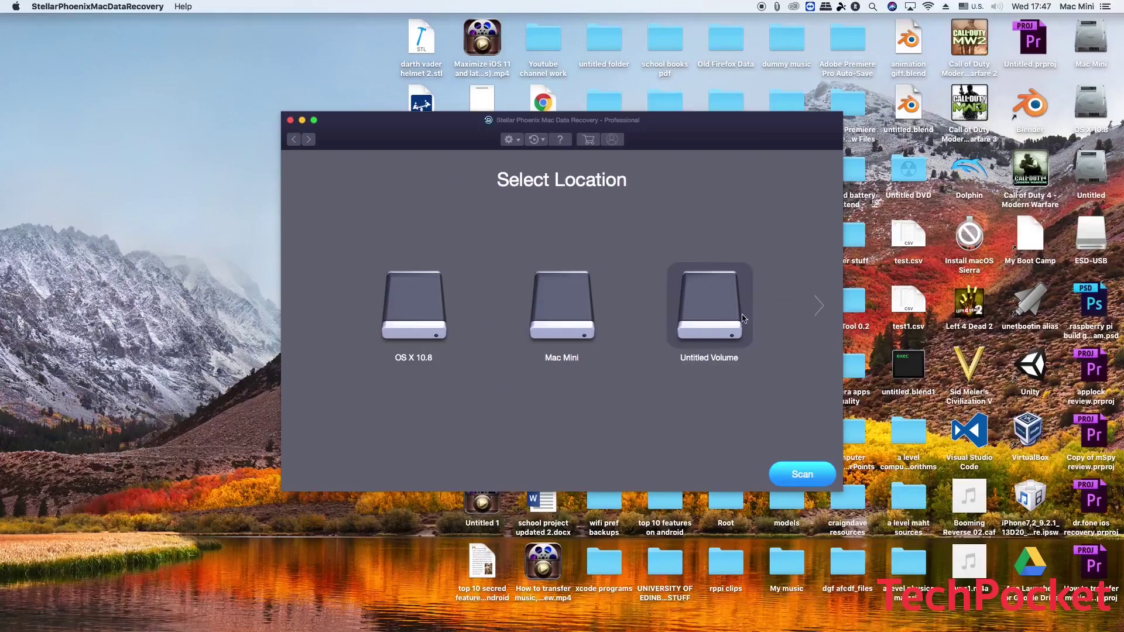
Reveal more drives, pick ESD-USB, and switch the Deep Scan toggle on.
left_click(818, 309)
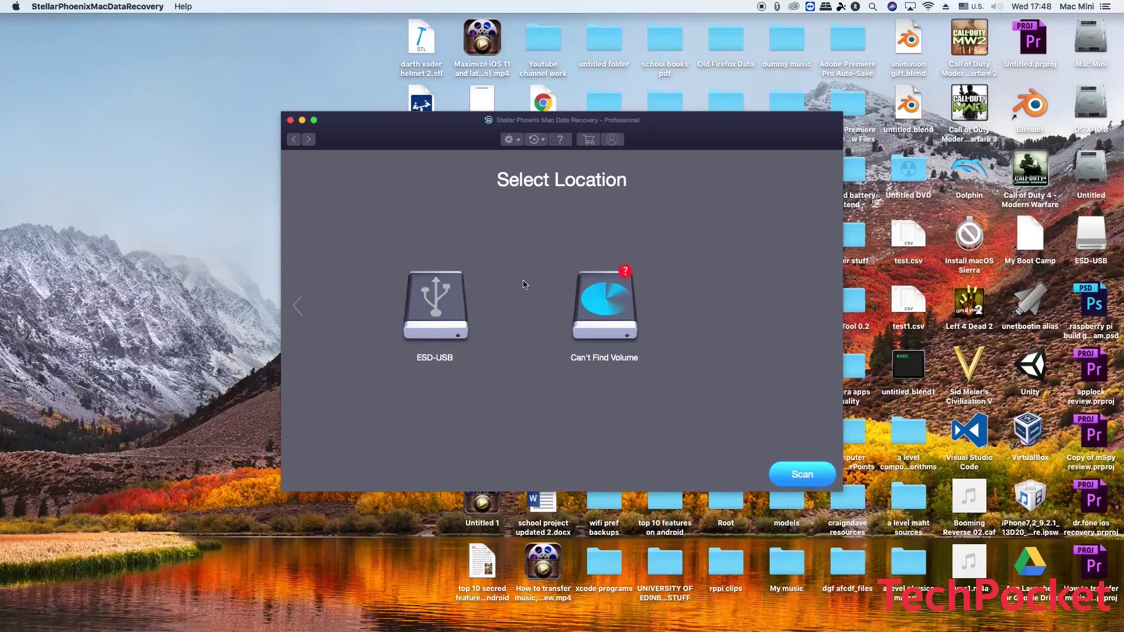
left_click(436, 304)
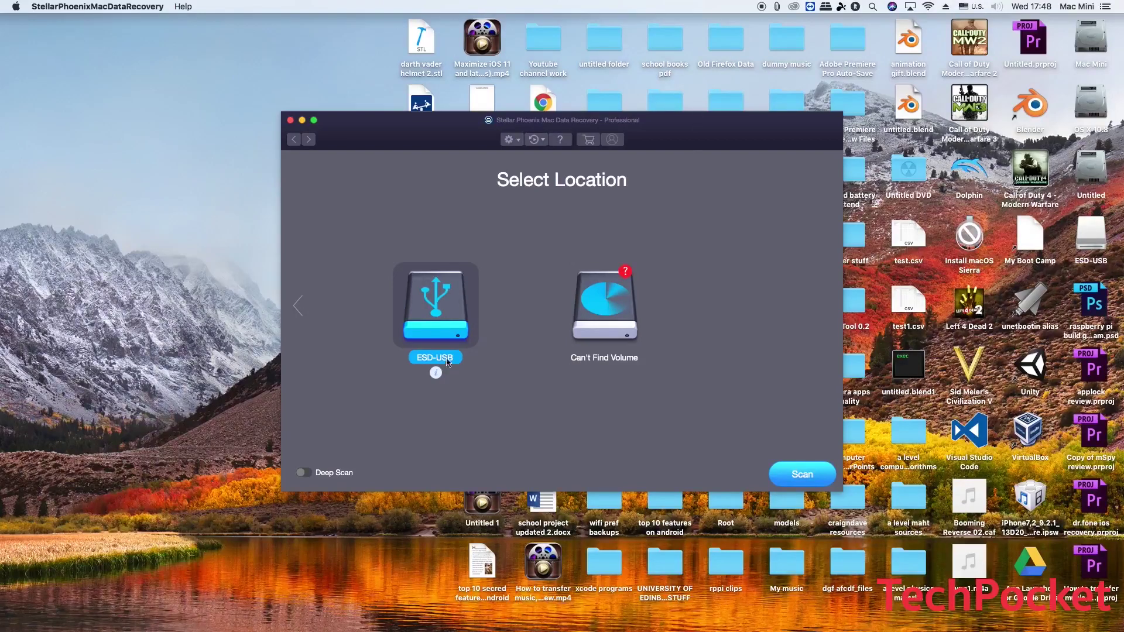
left_click(304, 473)
Open the ESD-USB stick and copy the desktop screenshot and Word project document onto it.
left_click_drag(688, 137, 317, 120)
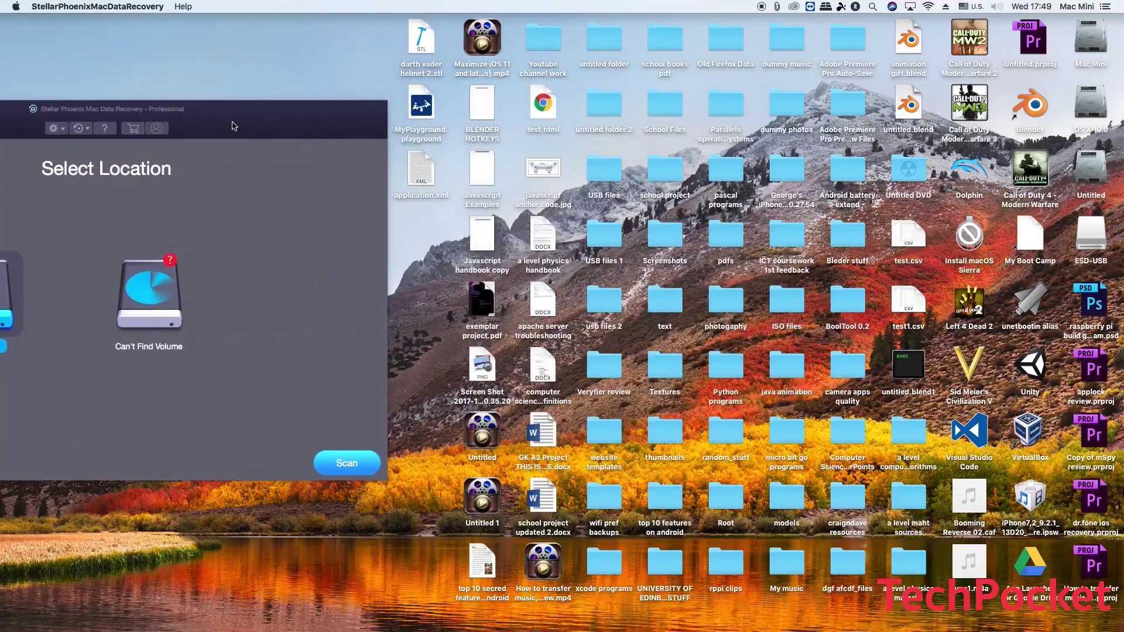
double_click(1101, 235)
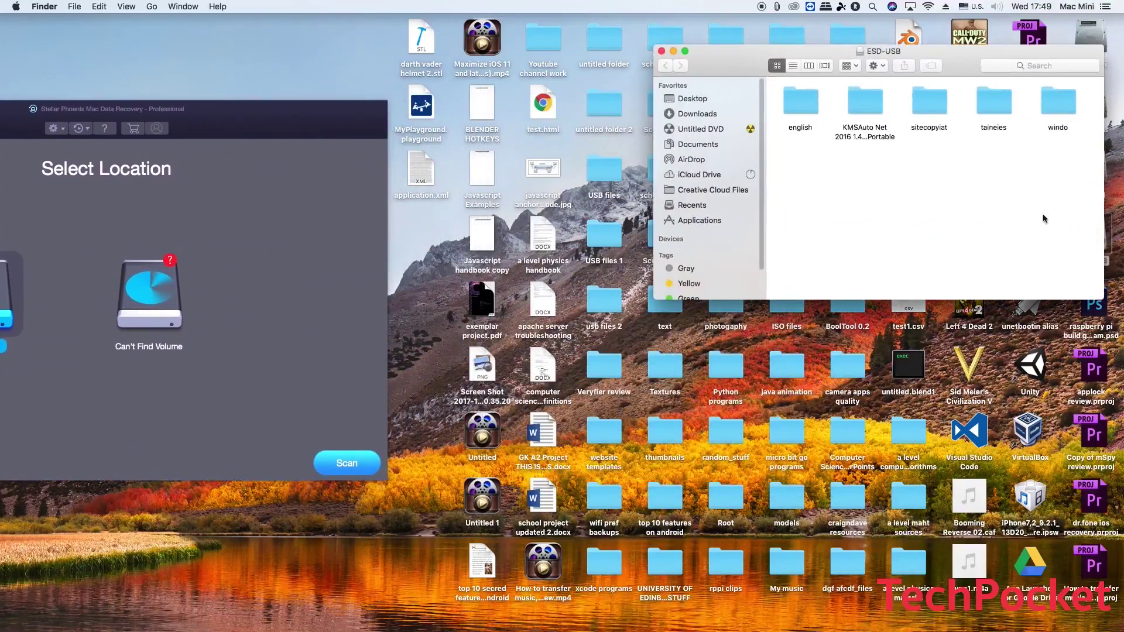
left_click_drag(943, 66, 937, 53)
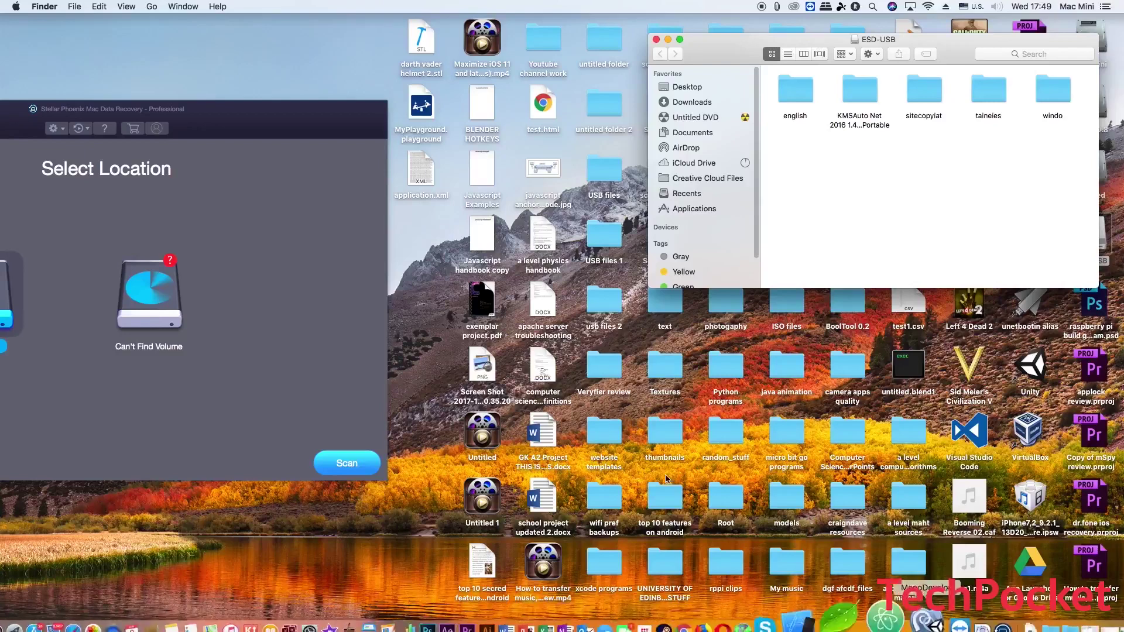
left_click(499, 362)
left_click_drag(498, 362, 865, 157)
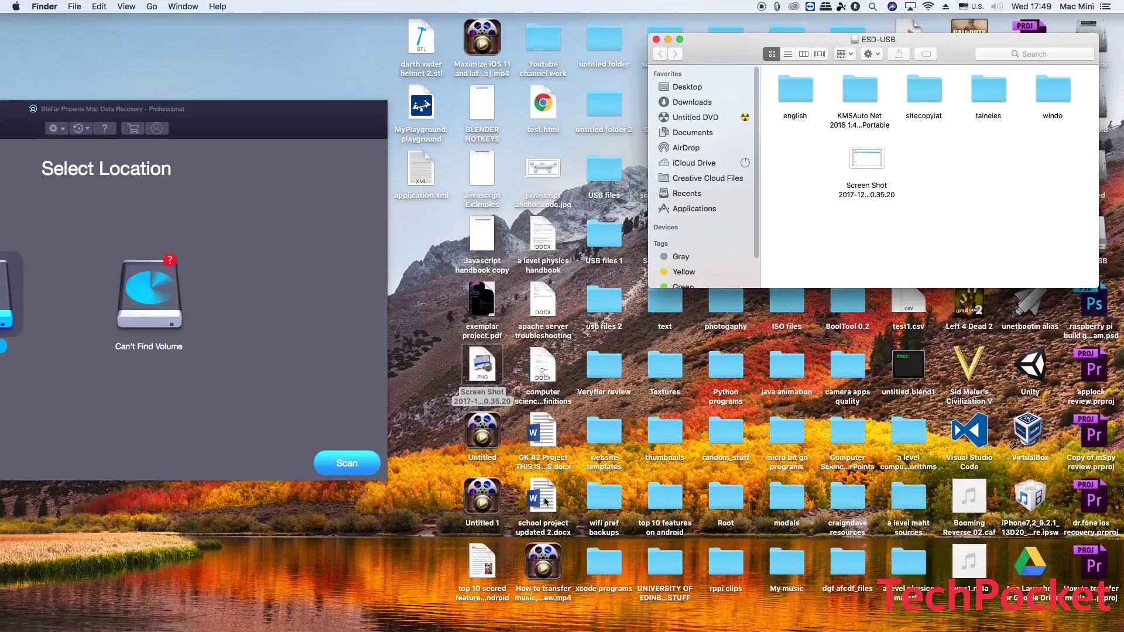
left_click_drag(542, 440, 936, 199)
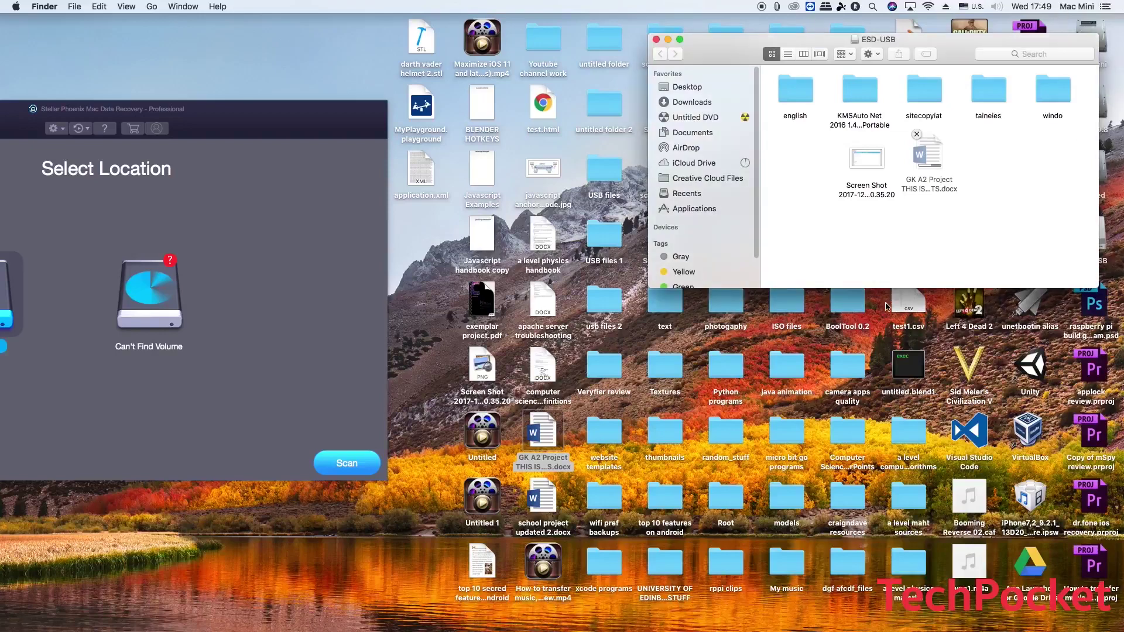
Search Spotlight for 'song' to locate the song file, then dismiss the results.
key("super+space")
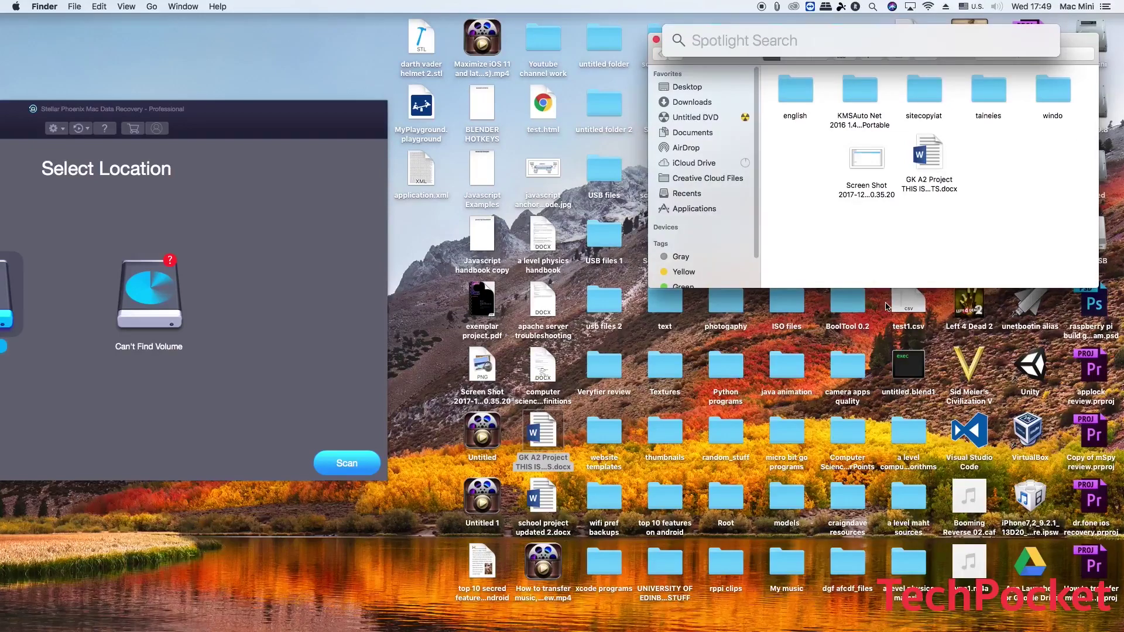
type("songv")
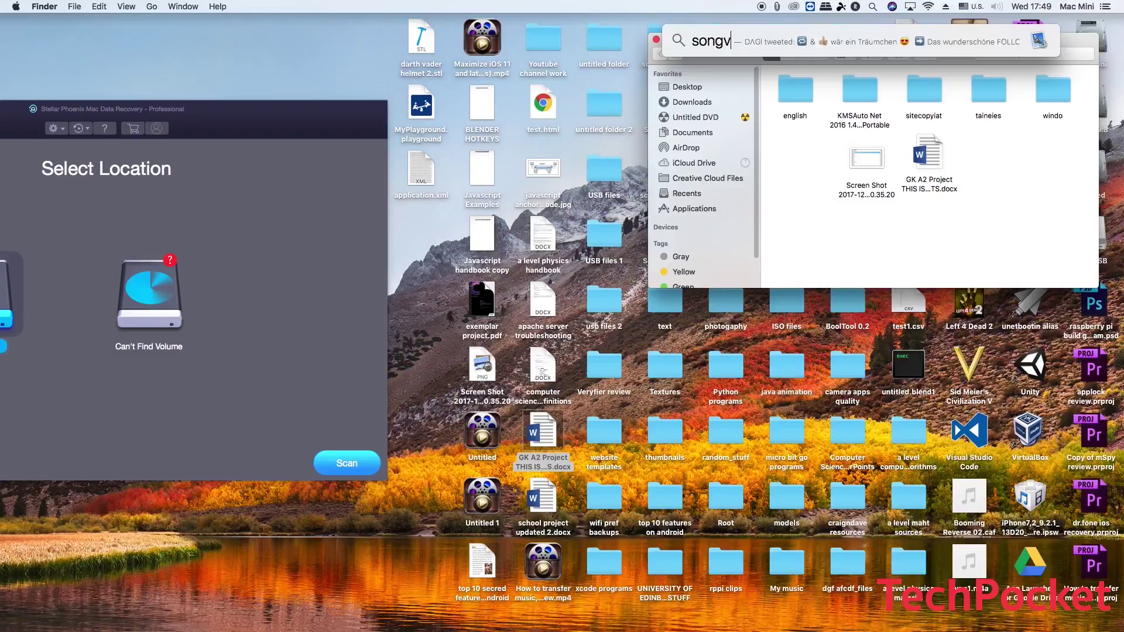
key("BackSpace")
left_click_drag(778, 43, 994, 164)
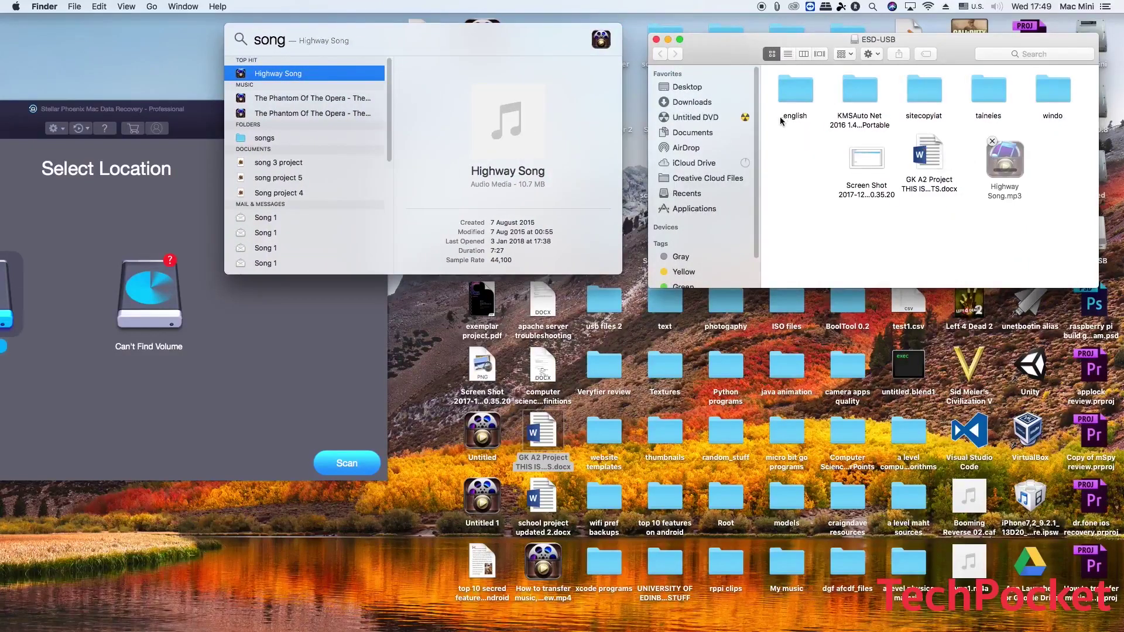
left_click(299, 383)
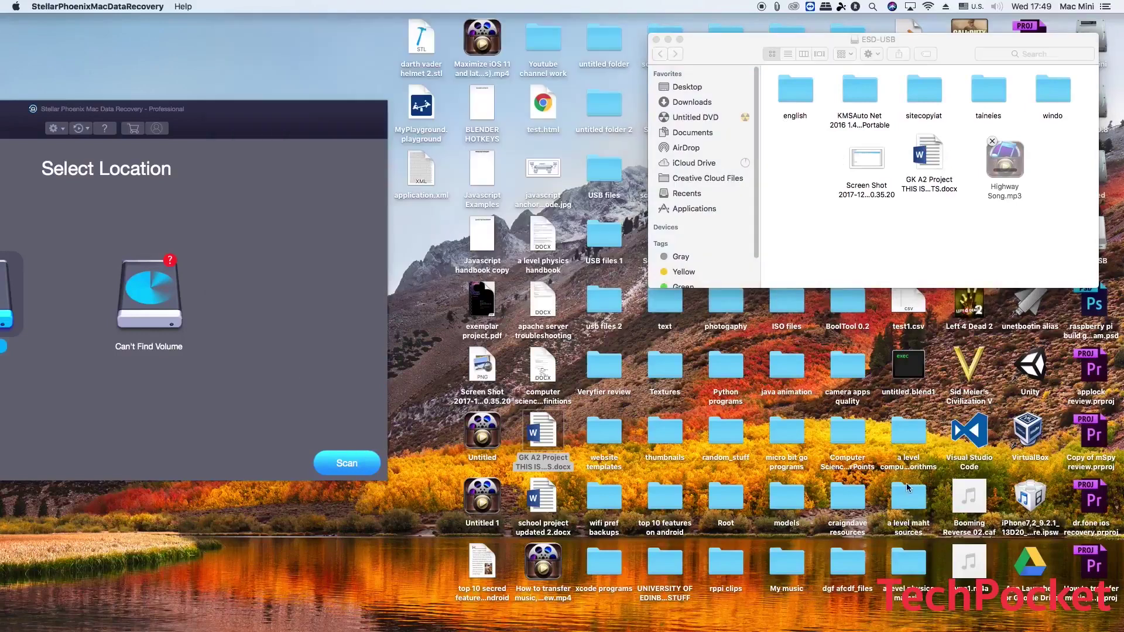
Copy the .mov video and StellarPhoenixMacDataRecovery-Professional.dmg.zip from Downloads onto the stick.
left_click(1019, 619)
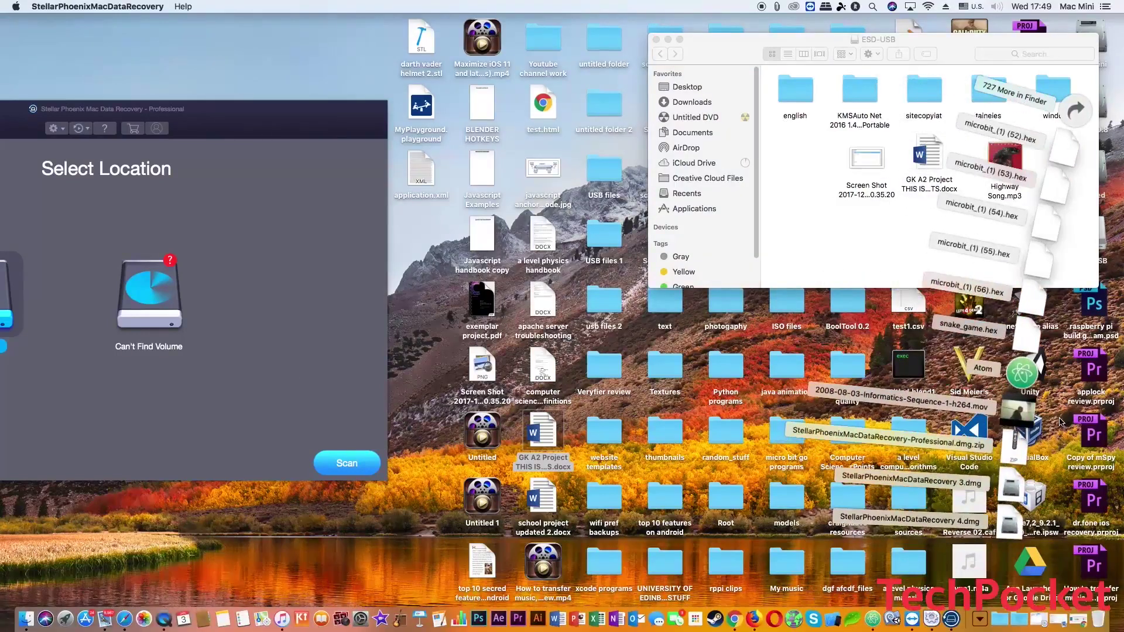
left_click_drag(1060, 422, 796, 170)
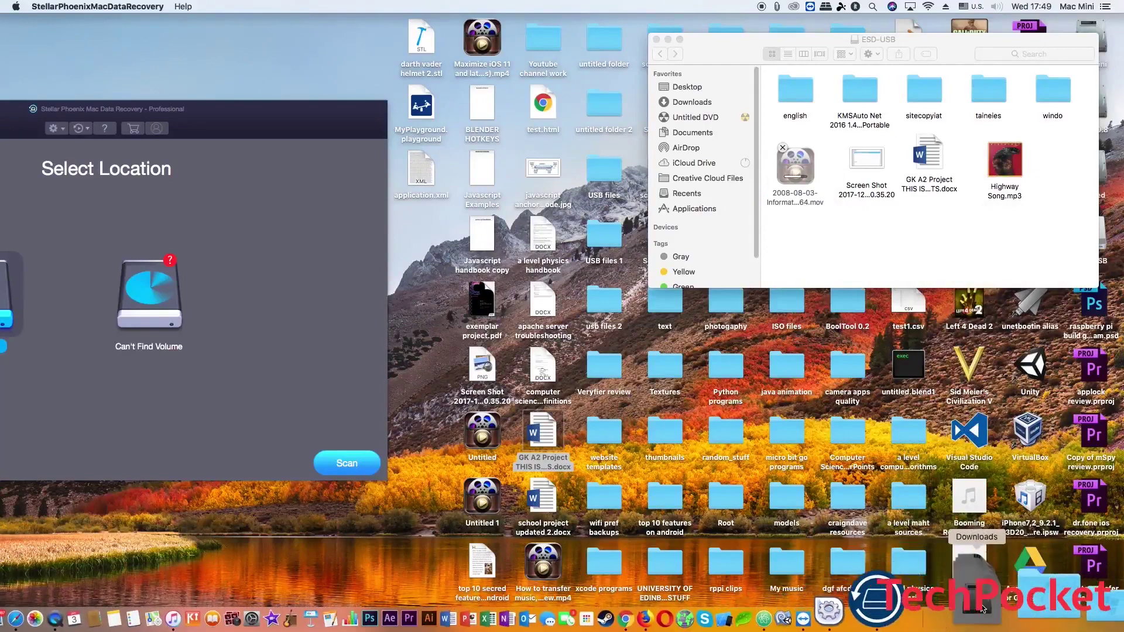
left_click(982, 609)
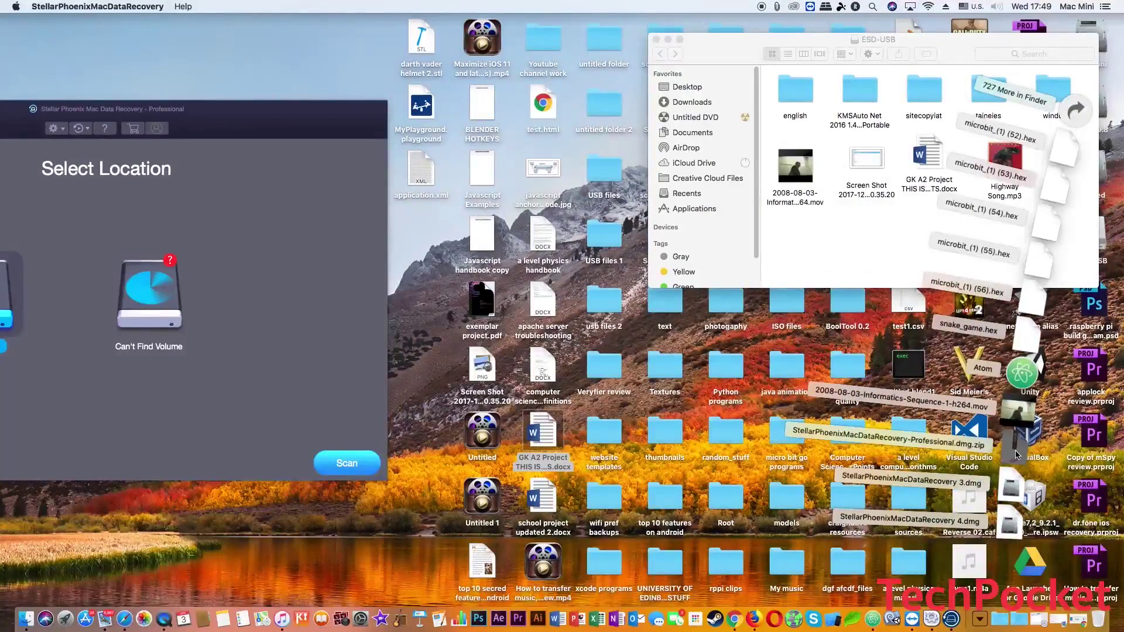
left_click_drag(1016, 454, 1056, 172)
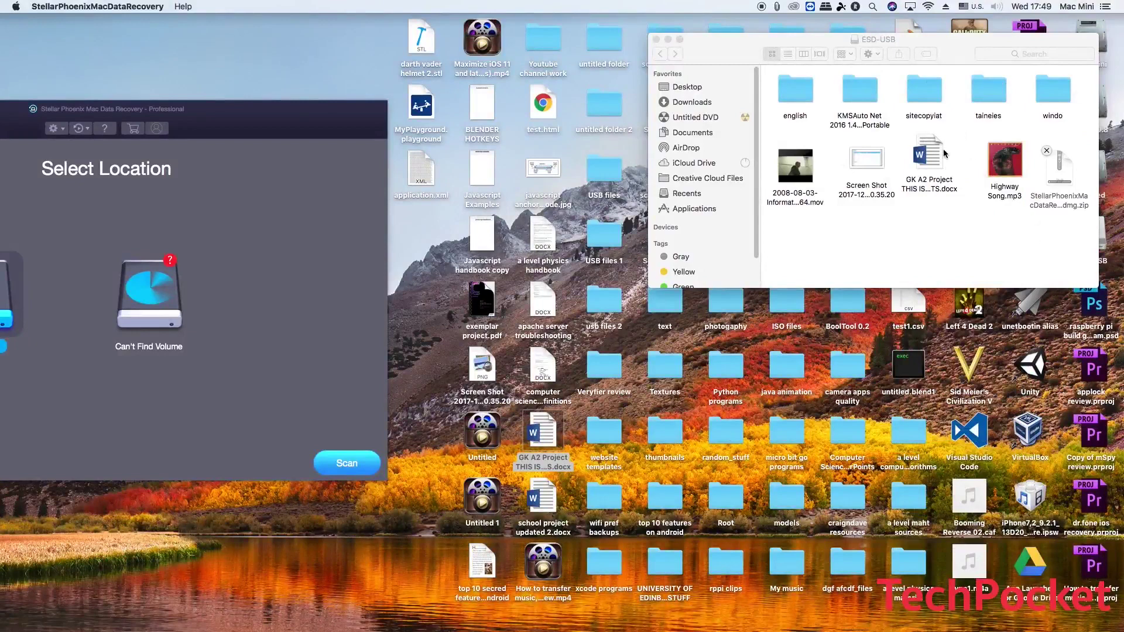
Select the five files on ESD-USB, drag them to the Trash, and choose Empty Trash.
mouse_move(808, 176)
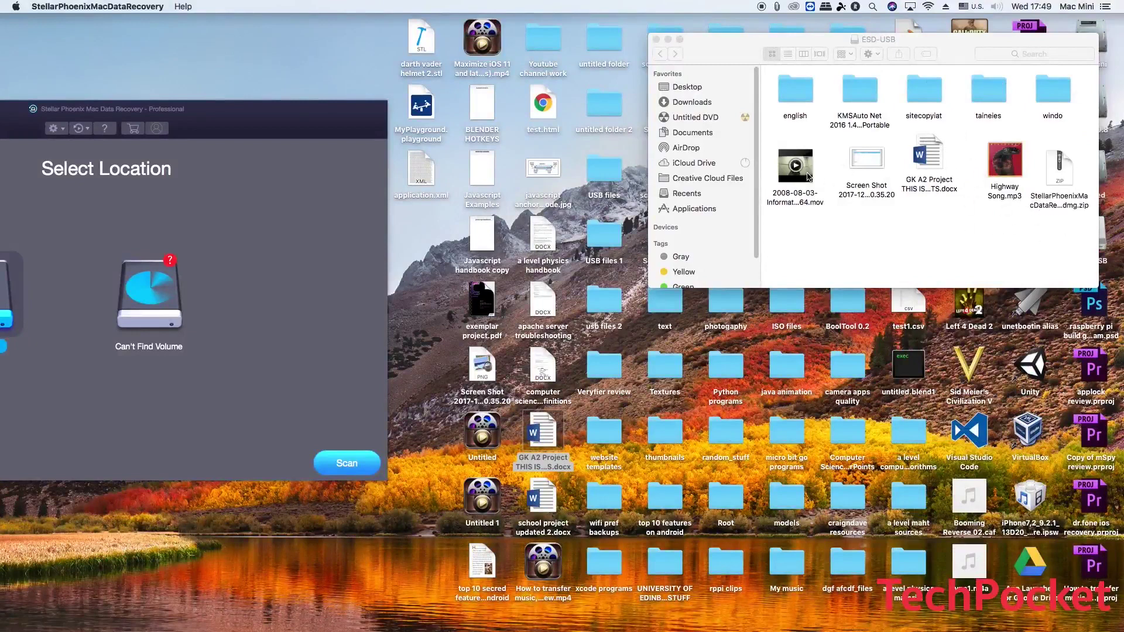
left_click_drag(945, 39, 834, 30)
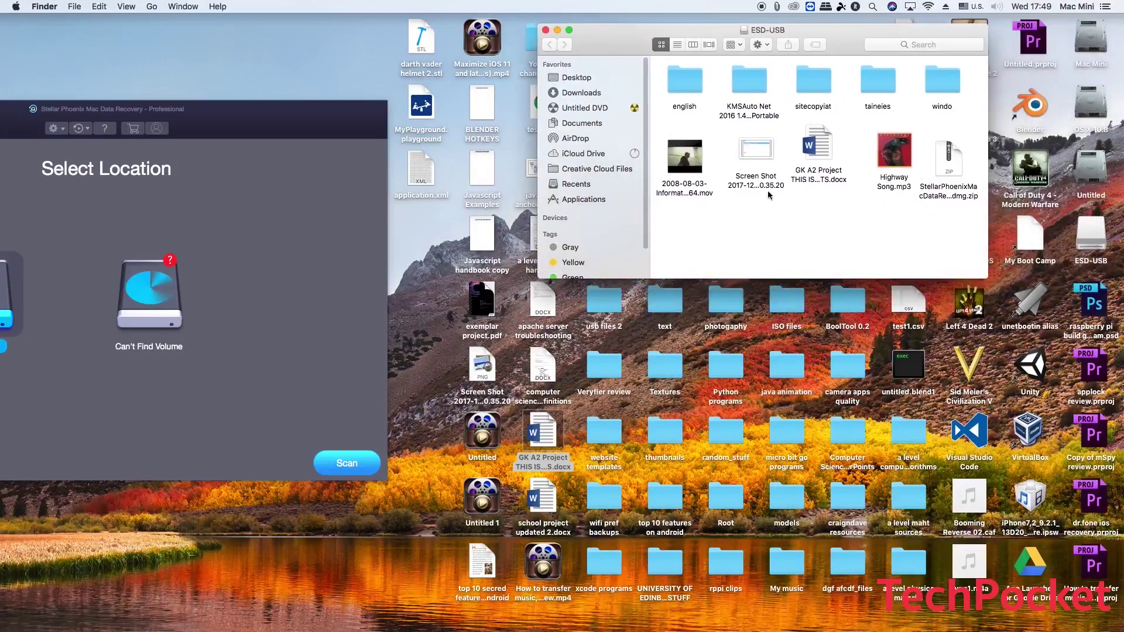
left_click_drag(949, 226, 701, 158)
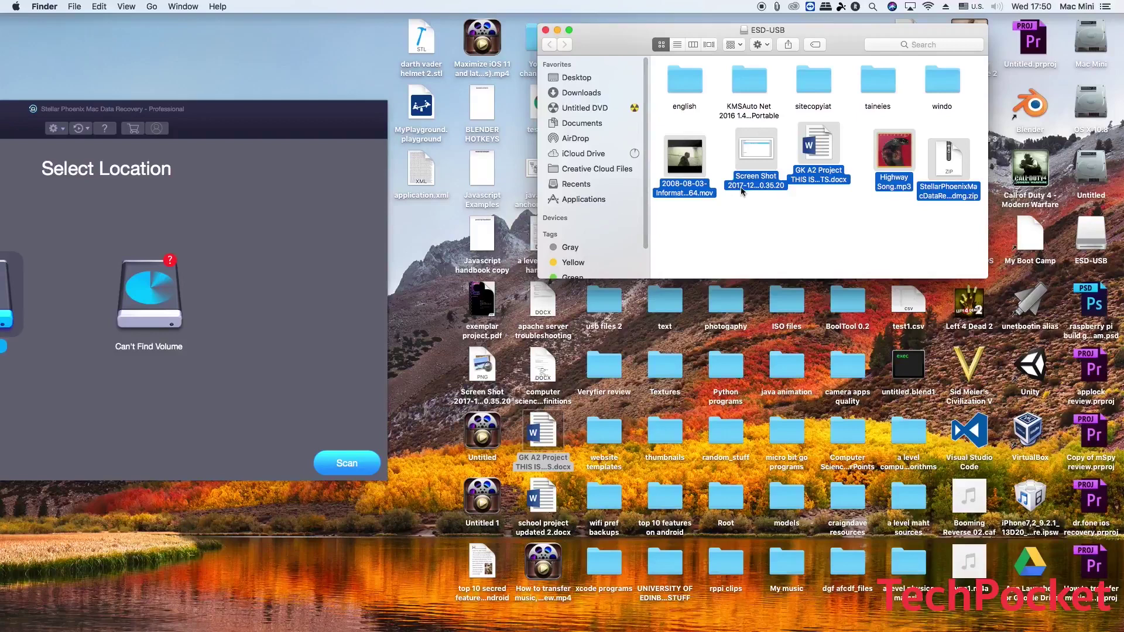
left_click_drag(685, 156, 1098, 619)
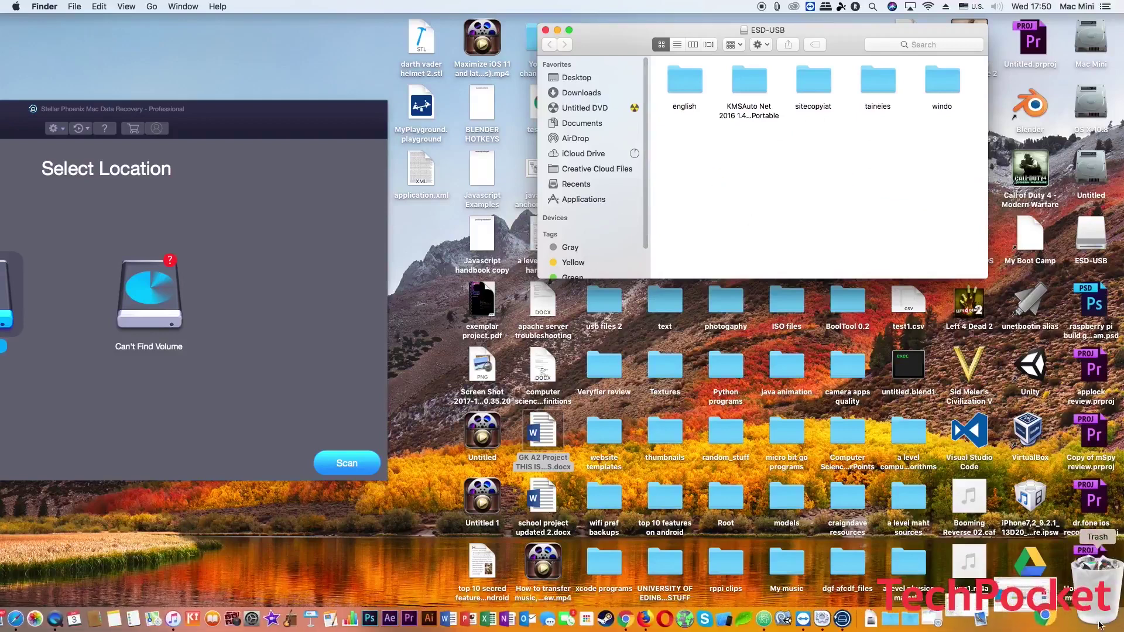
right_click(1098, 618)
left_click(1105, 534)
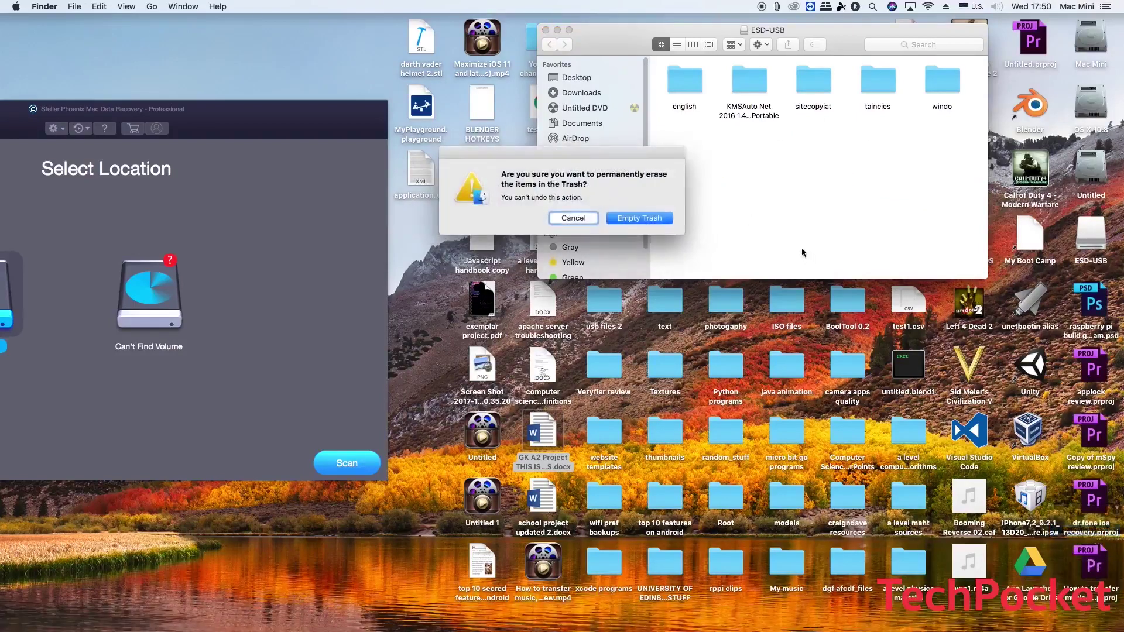
Confirm the permanent erase, verify the ESD-USB stick's remaining contents, and bring the recovery window forward.
left_click(639, 218)
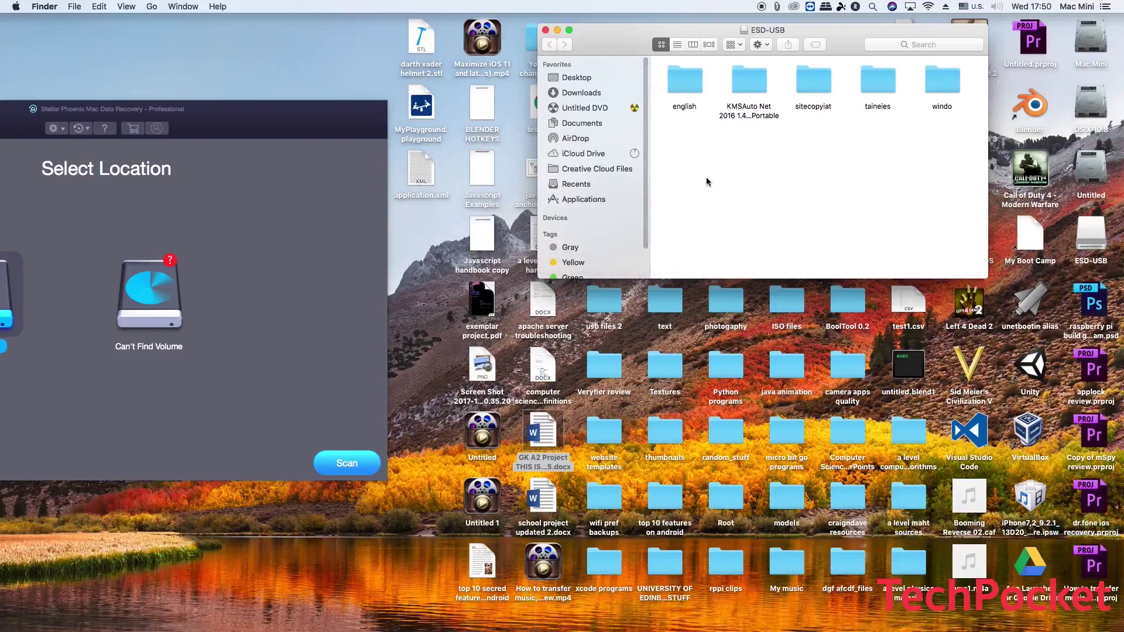
left_click(545, 30)
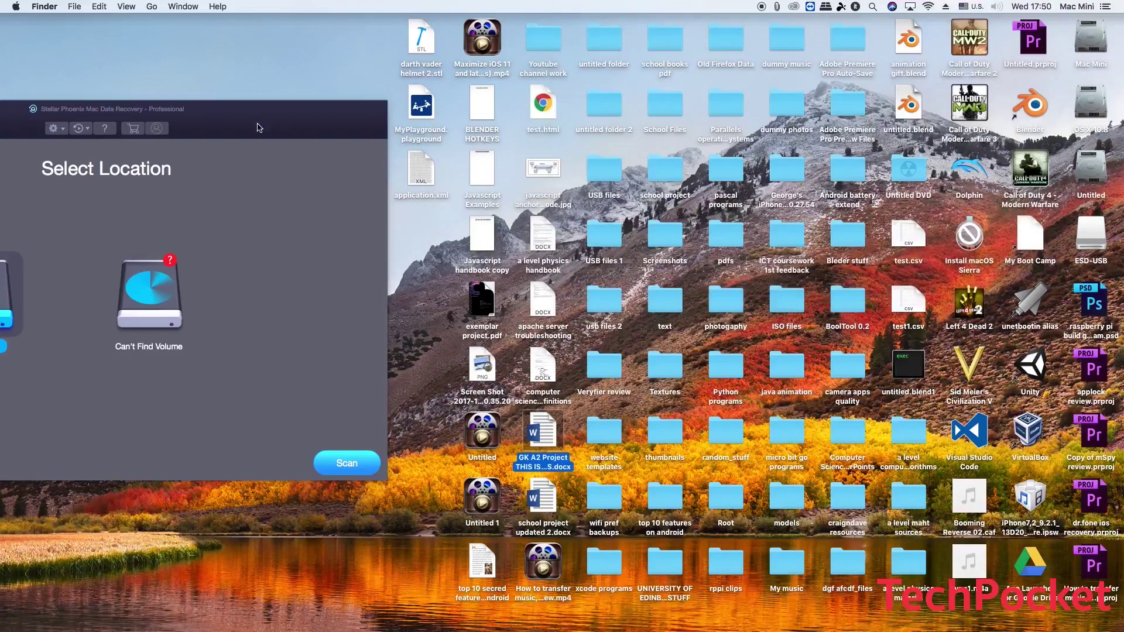
left_click_drag(300, 117, 755, 34)
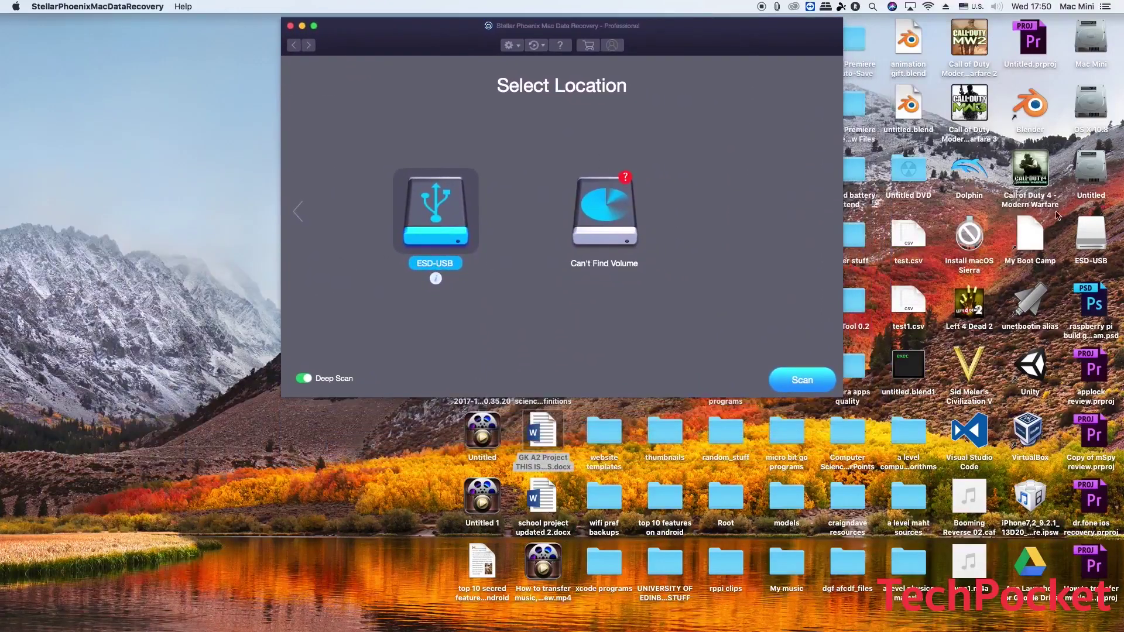
double_click(1085, 226)
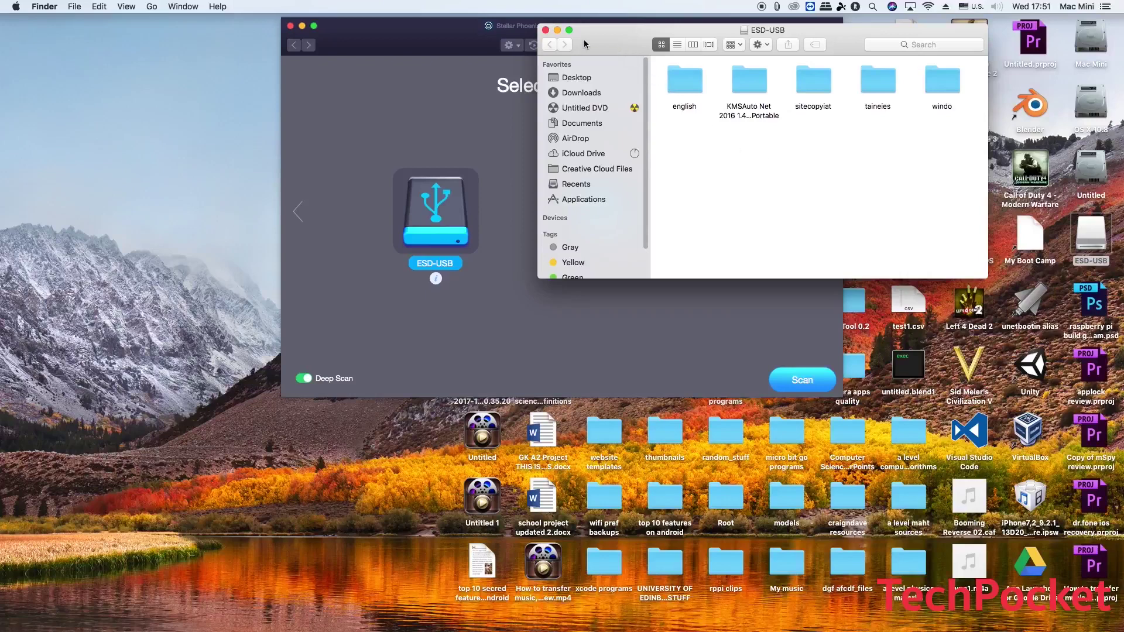
left_click(545, 29)
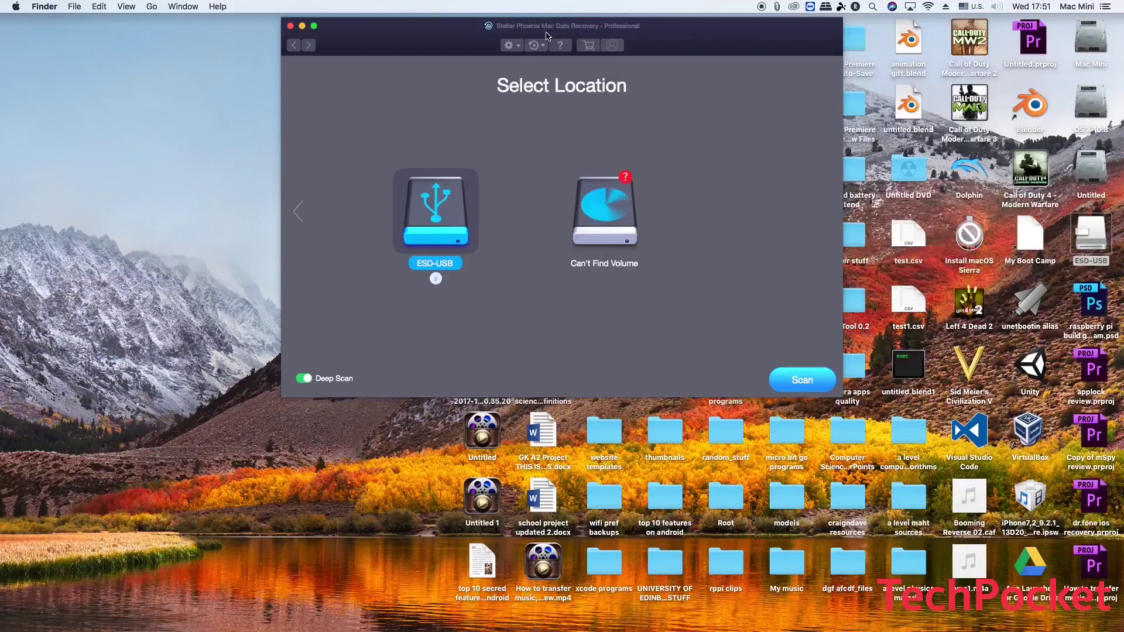
left_click_drag(677, 46, 649, 47)
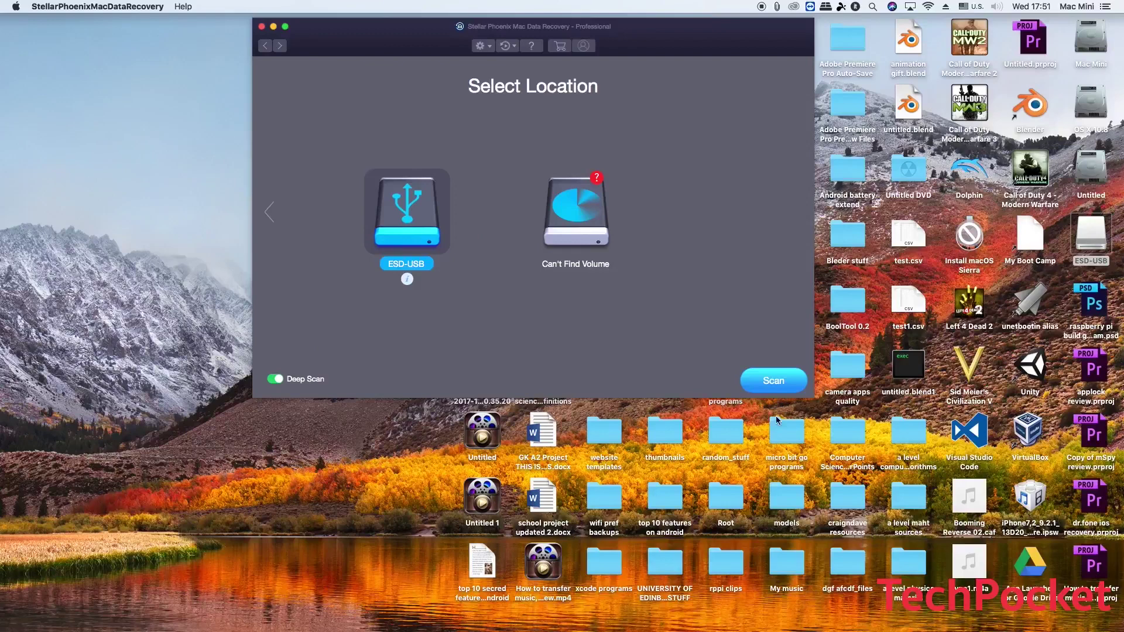
Start the ESD-USB deep scan, toggle the preview off and on, then click Stop.
left_click(773, 382)
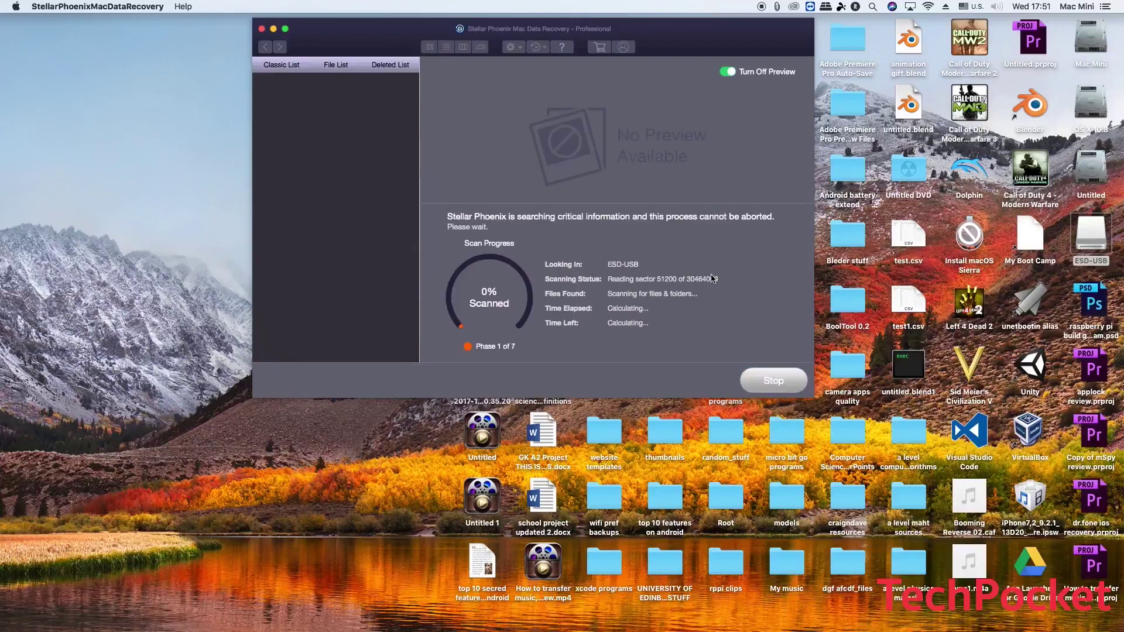
left_click(726, 74)
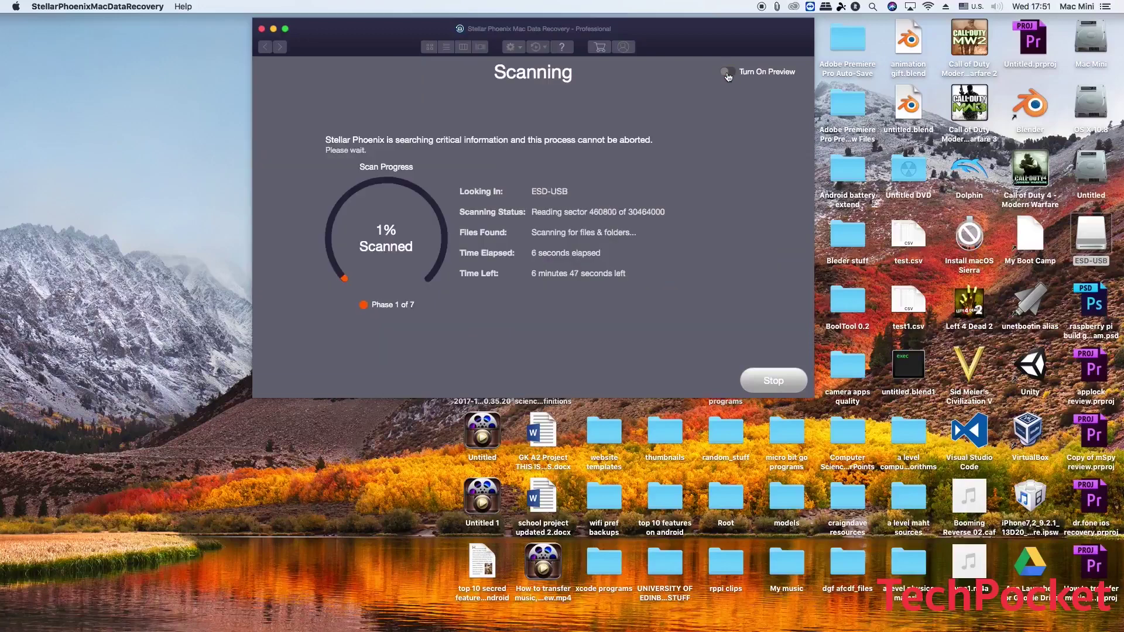
left_click(729, 75)
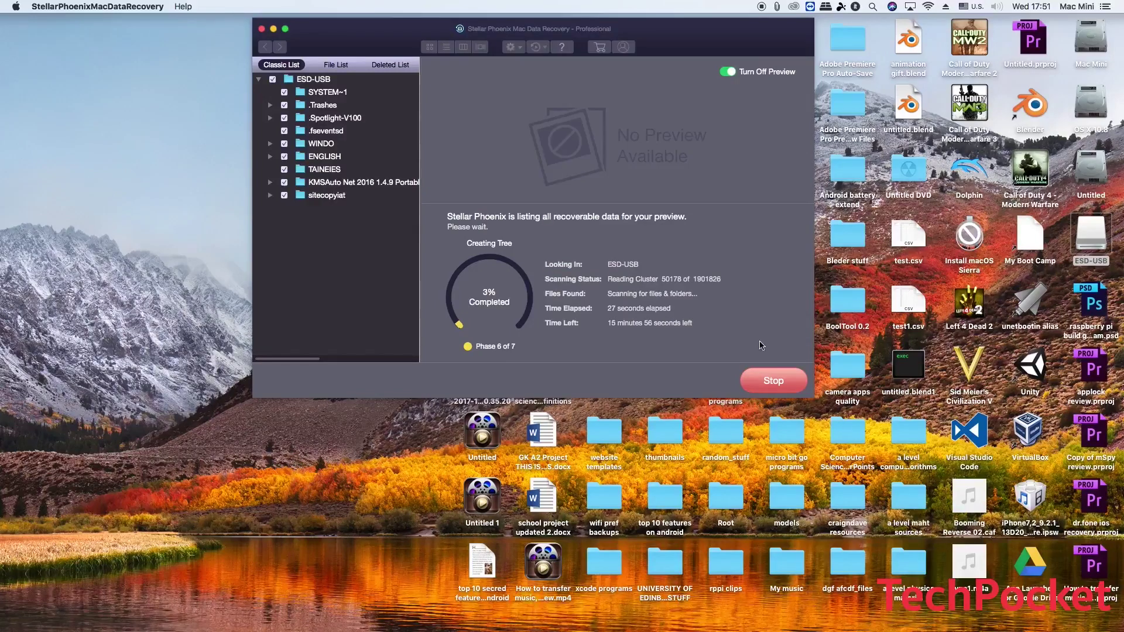
left_click(770, 381)
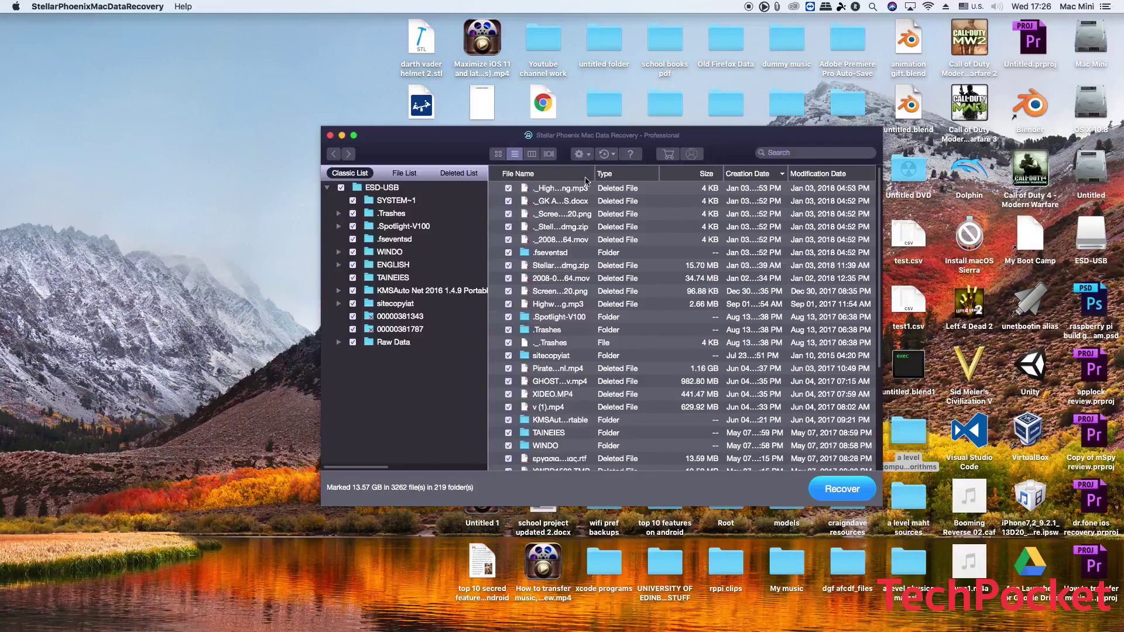
Scroll the Classic List results to find the deleted .mov, .docx, .zip and .mp3 files.
scroll(876, 242, "down", 3)
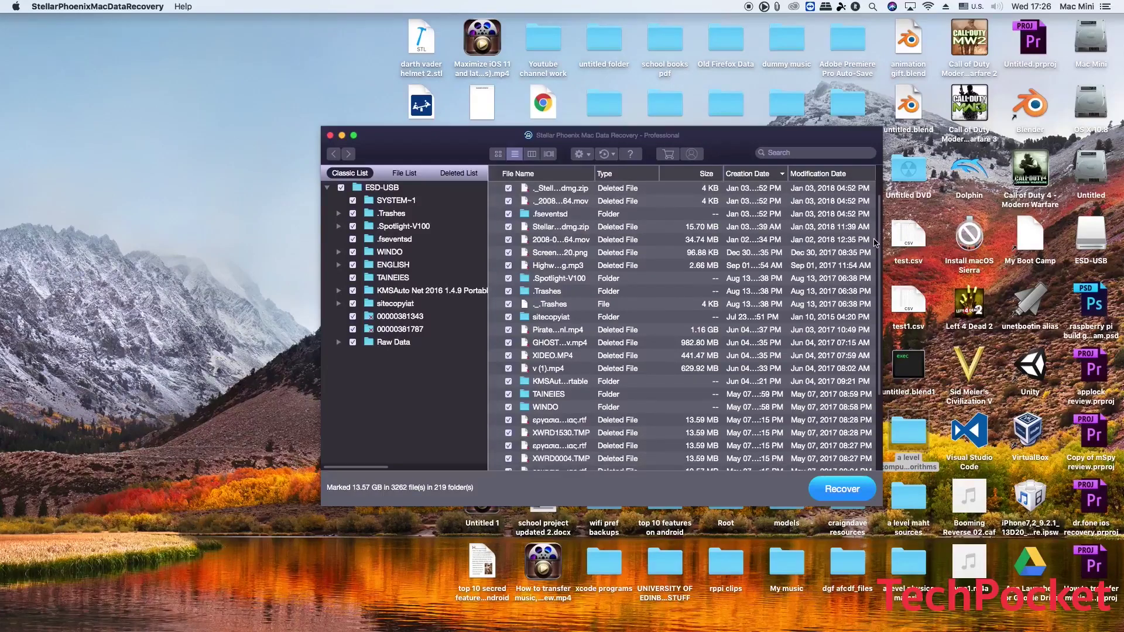
scroll(876, 242, "down", 8)
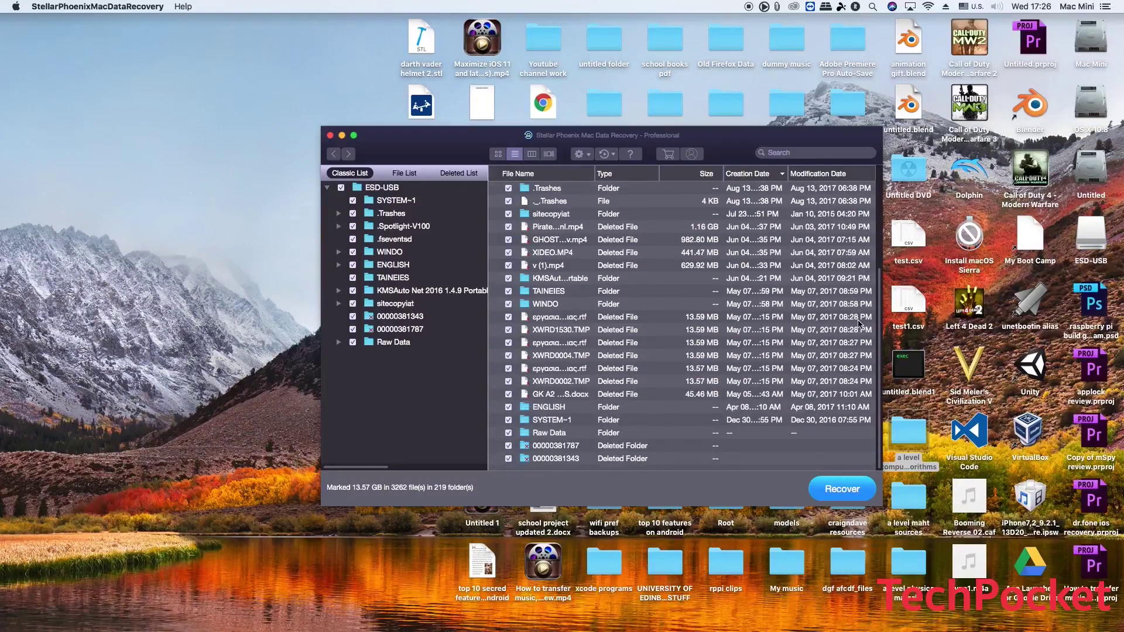
scroll(860, 321, "up", 11)
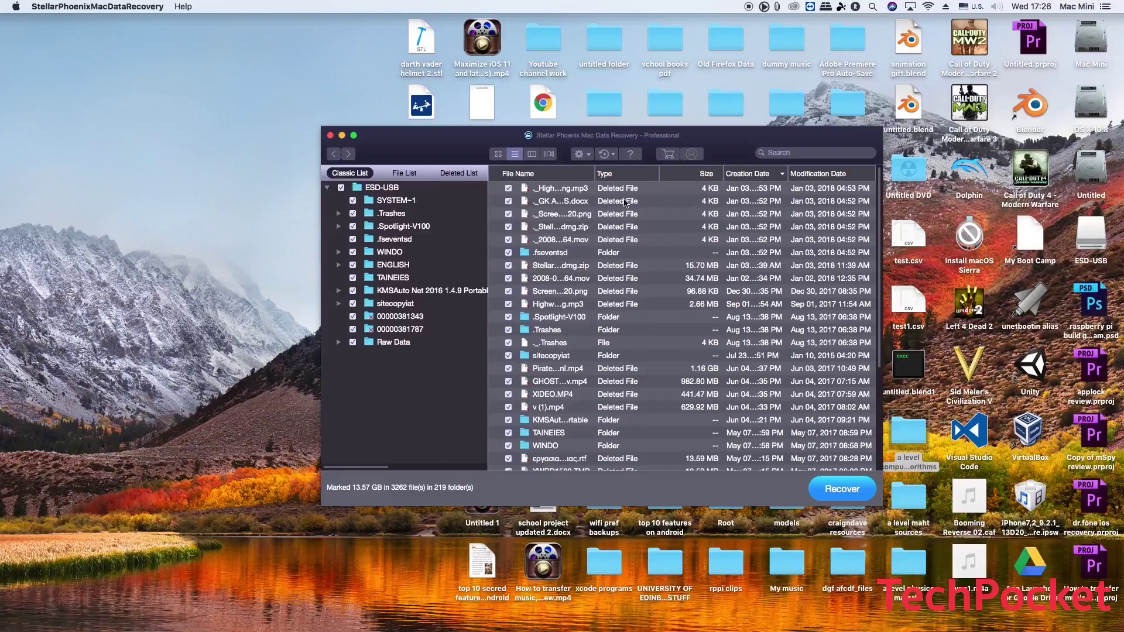
Switch to the Deleted List view and uncheck ESD-USB to unmark all 306 files.
left_click(402, 173)
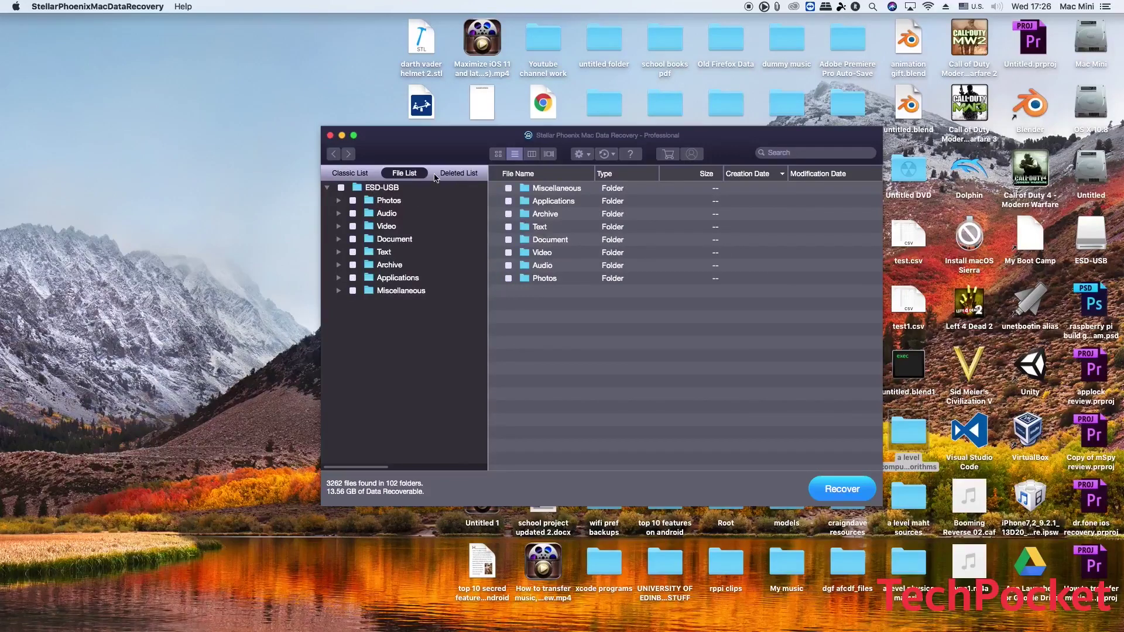
left_click(455, 174)
left_click(460, 178)
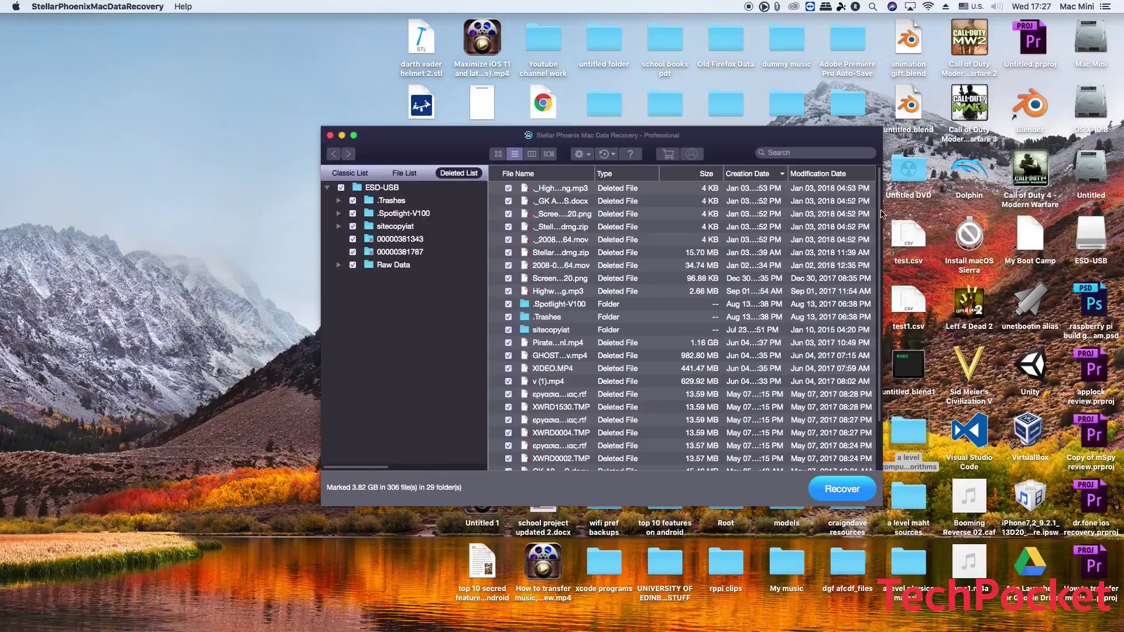
scroll(880, 215, "down", 3)
scroll(876, 246, "up", 3)
left_click(342, 189)
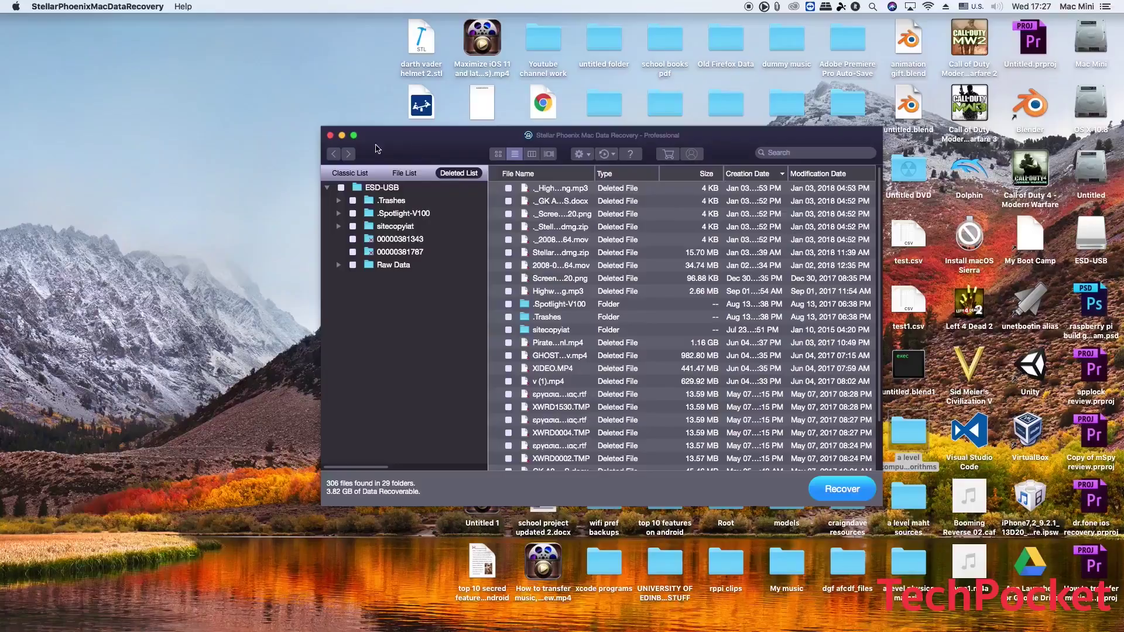
Maximise the window, widen the File Name and Creation Date columns, and sort by size descending.
left_click(353, 136)
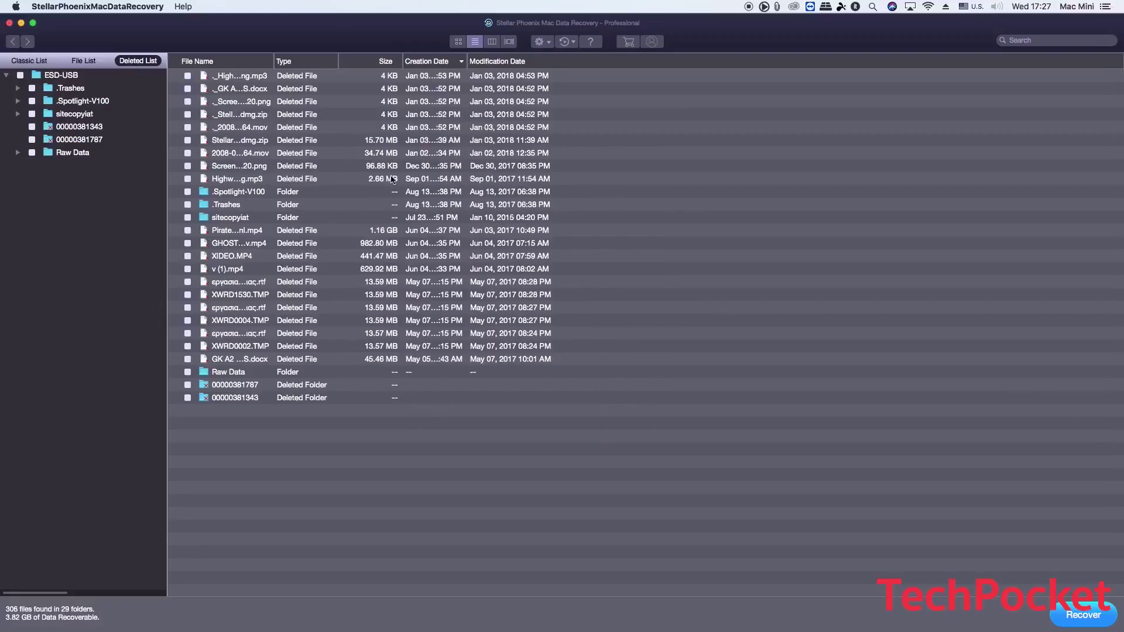
left_click_drag(274, 61, 509, 60)
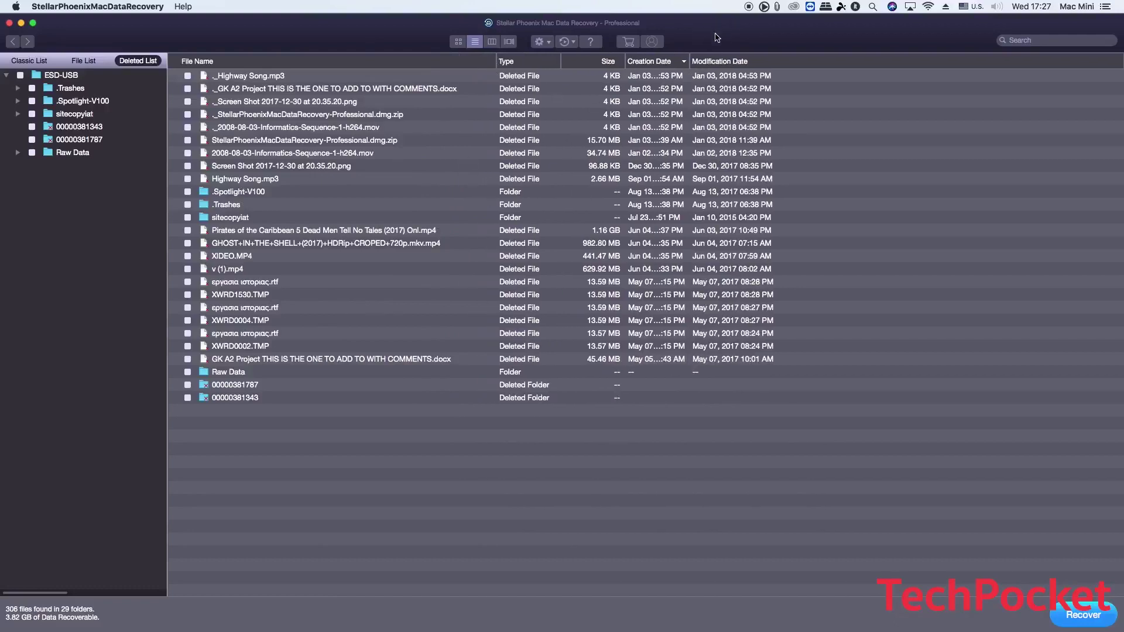
left_click_drag(689, 61, 749, 62)
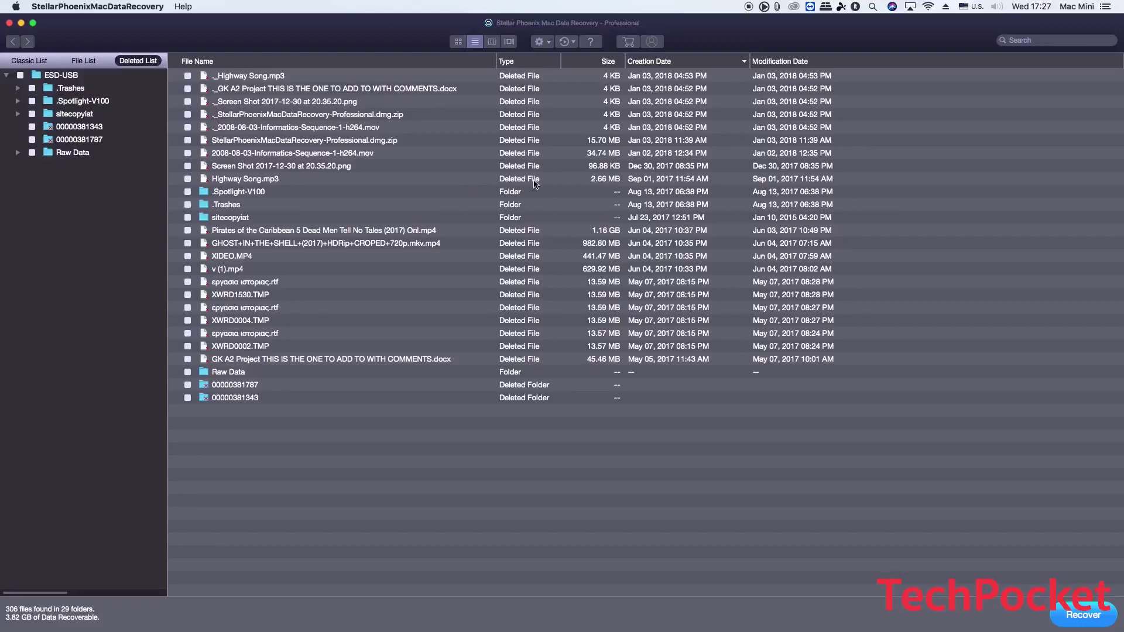
left_click(605, 62)
left_click(594, 62)
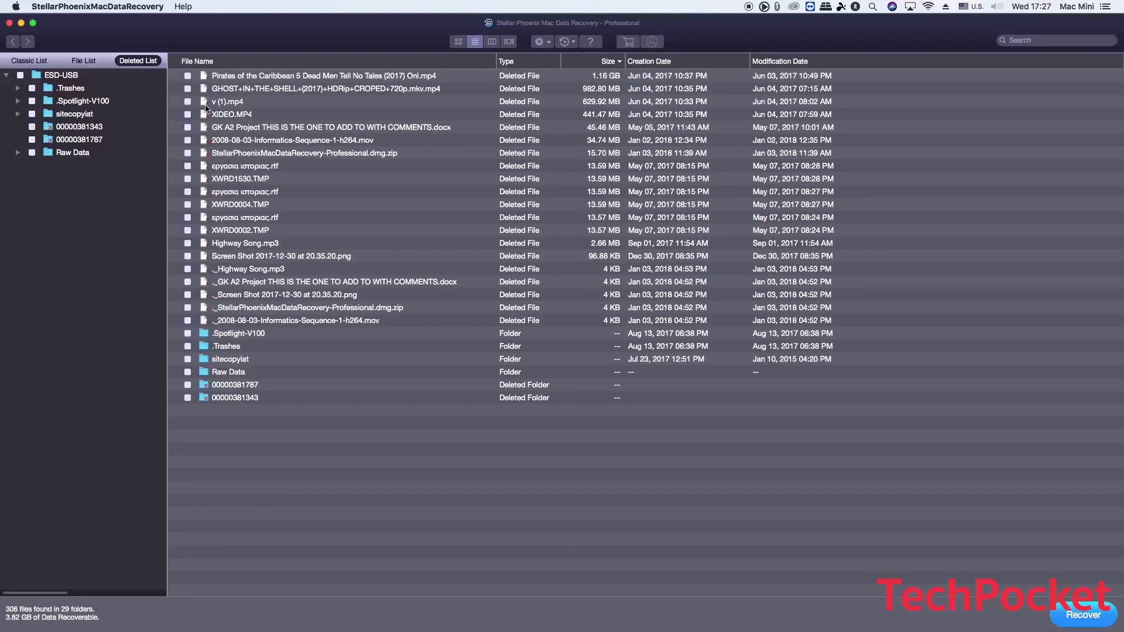
Mark the GK A2 Project docx, 2008-08-03 movie, dmg.zip, Highway Song.mp3 and screenshot png.
left_click(188, 127)
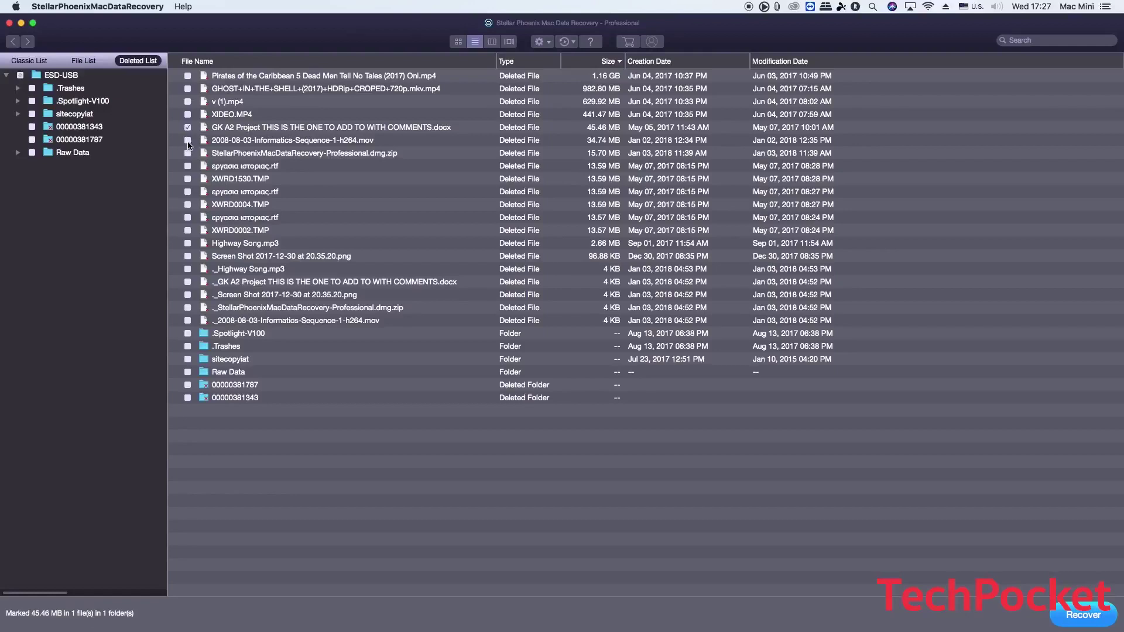
left_click(188, 141)
left_click(188, 154)
left_click(188, 243)
left_click(188, 256)
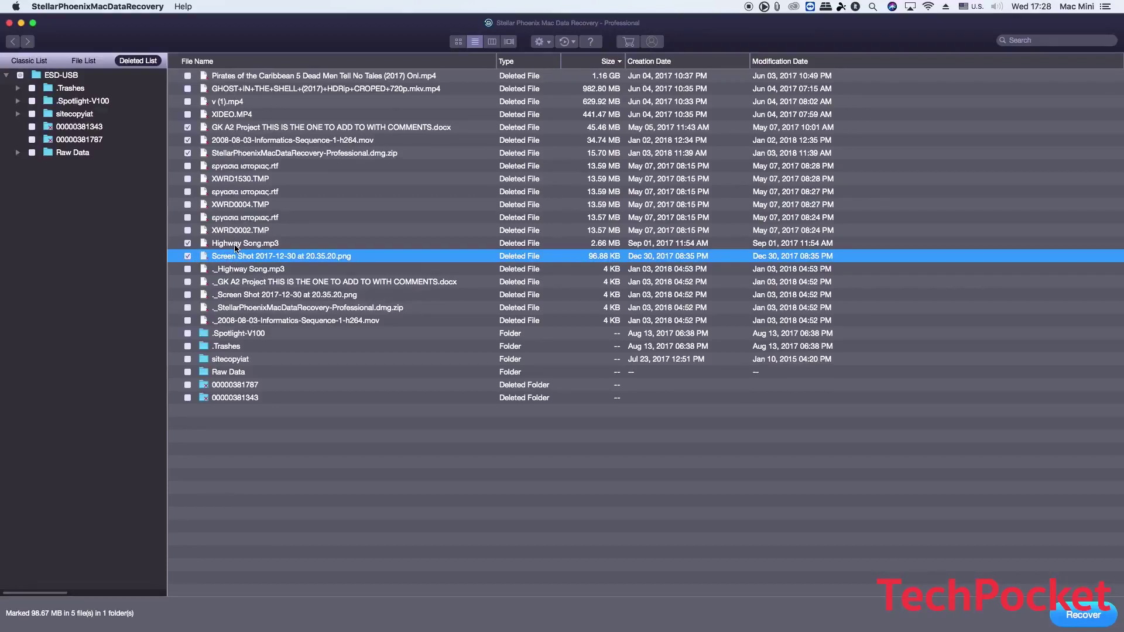
Recover the five marked files, choosing the Desktop as the save destination.
left_click(1083, 614)
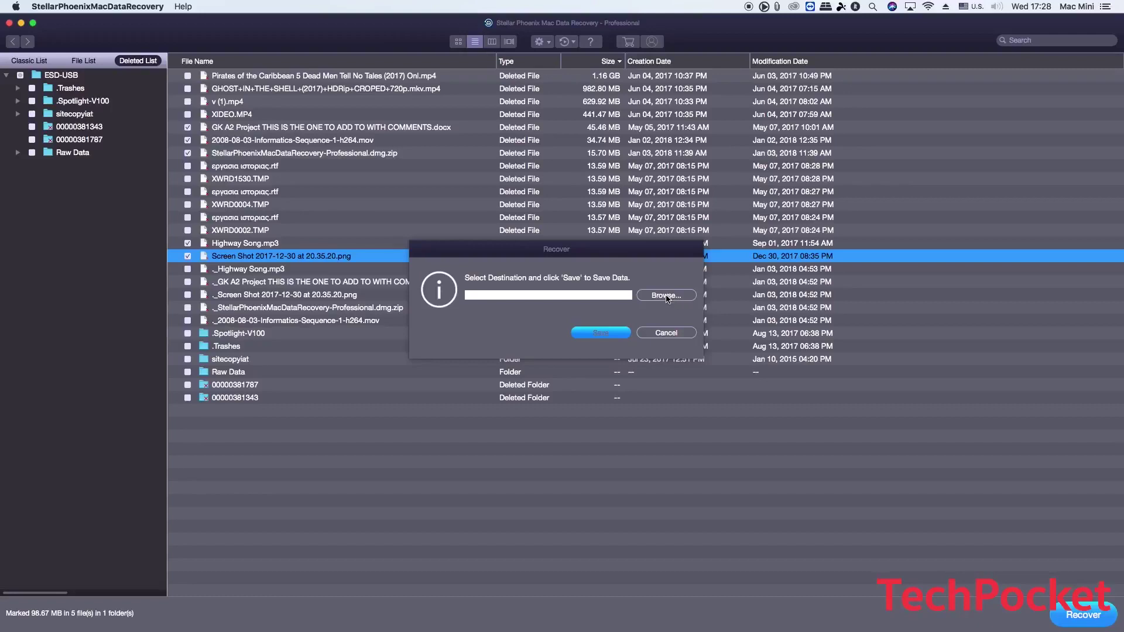
left_click(666, 295)
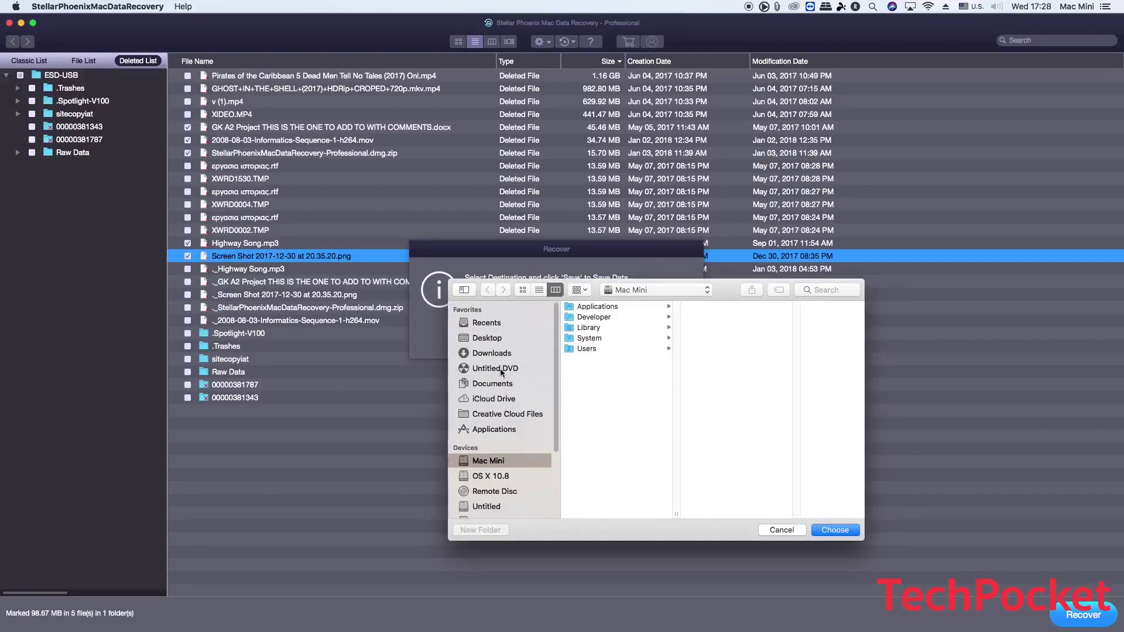
left_click(498, 340)
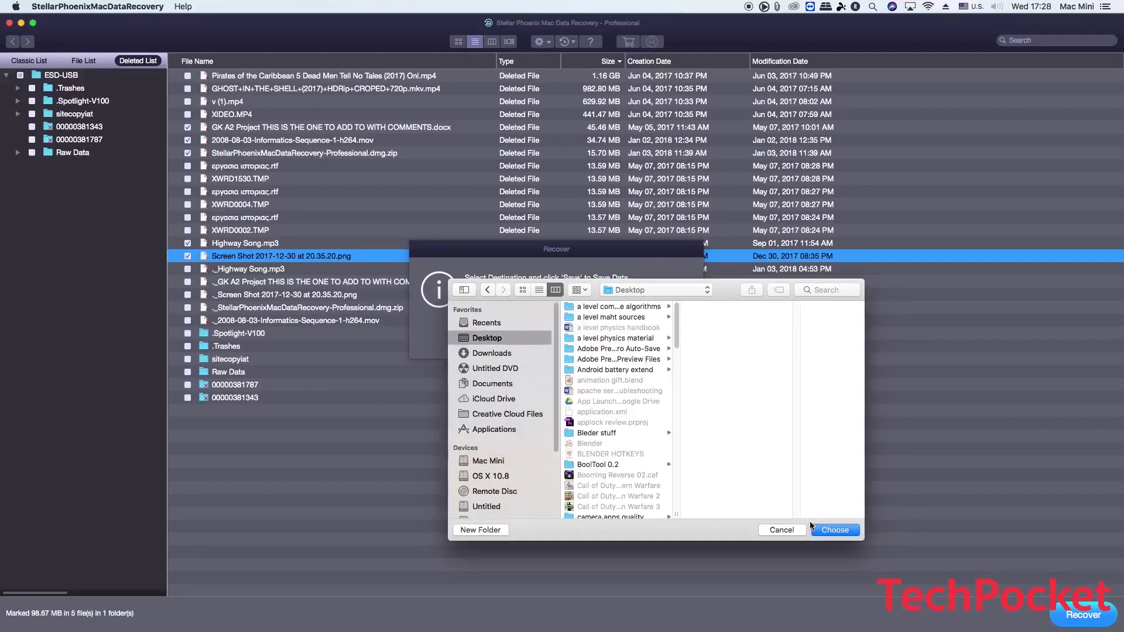
left_click(835, 530)
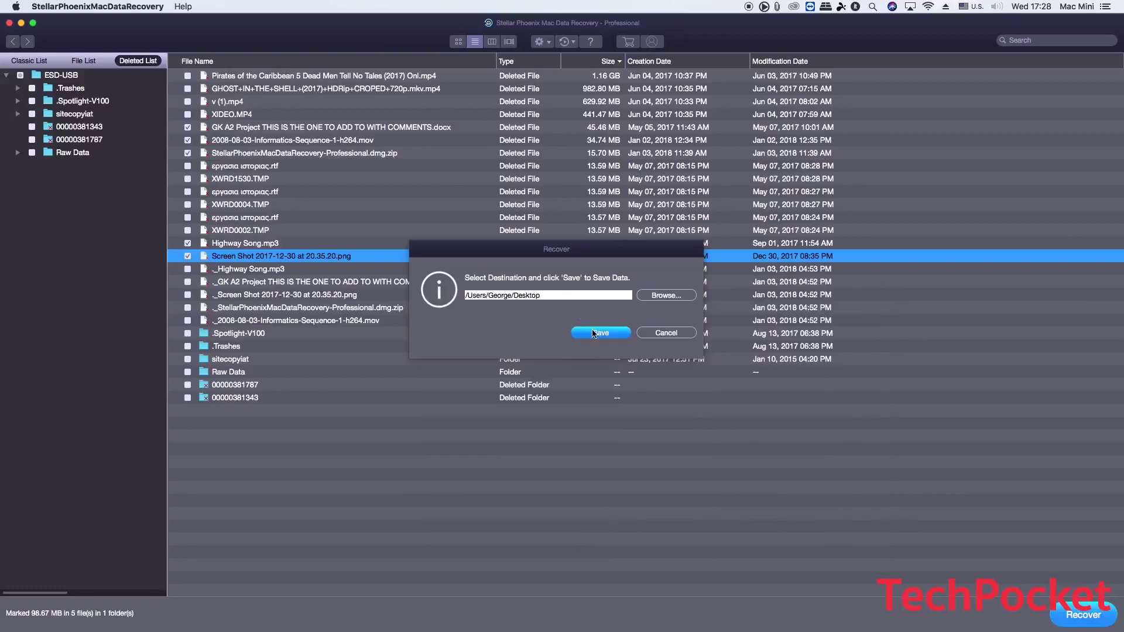
left_click(594, 331)
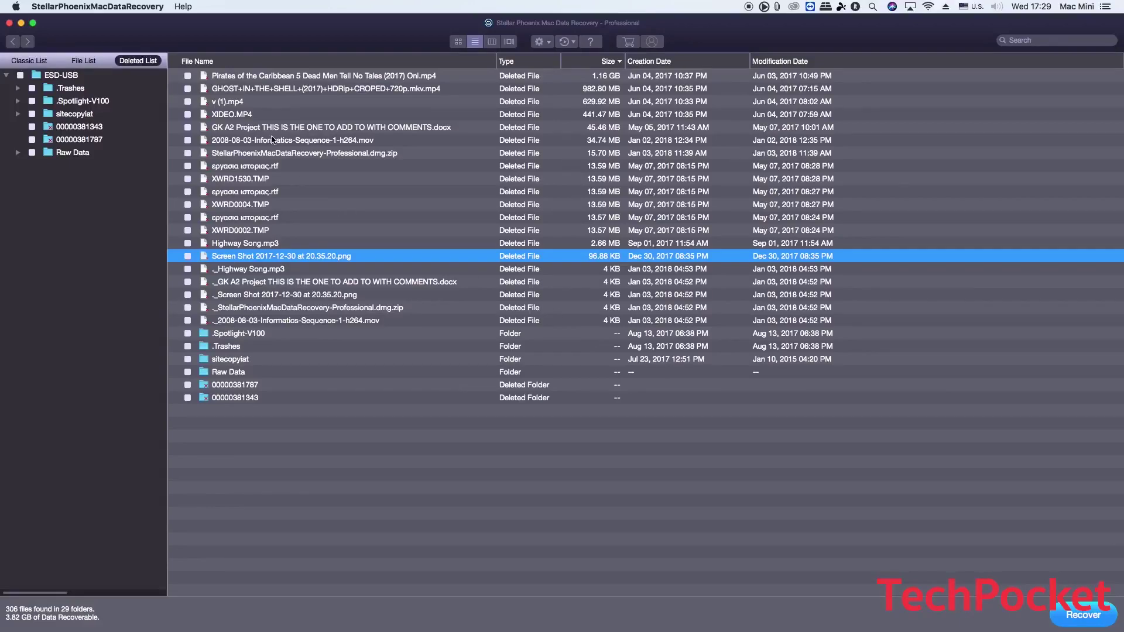
Minimize the recovery program and open the #Root folder on the Desktop.
left_click(21, 23)
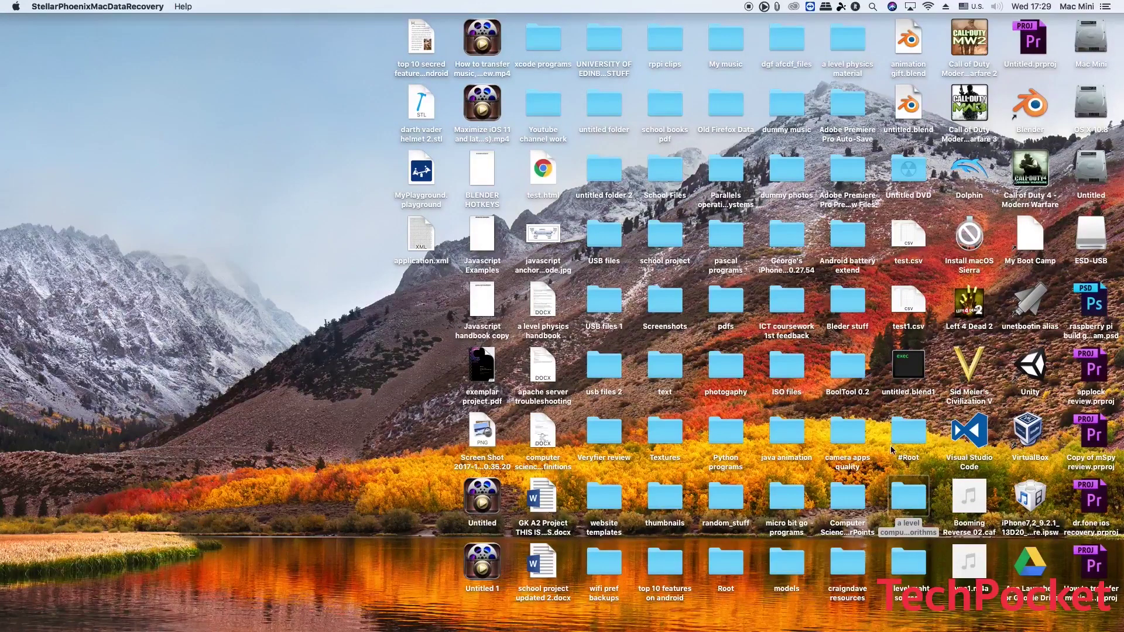
left_click(907, 460)
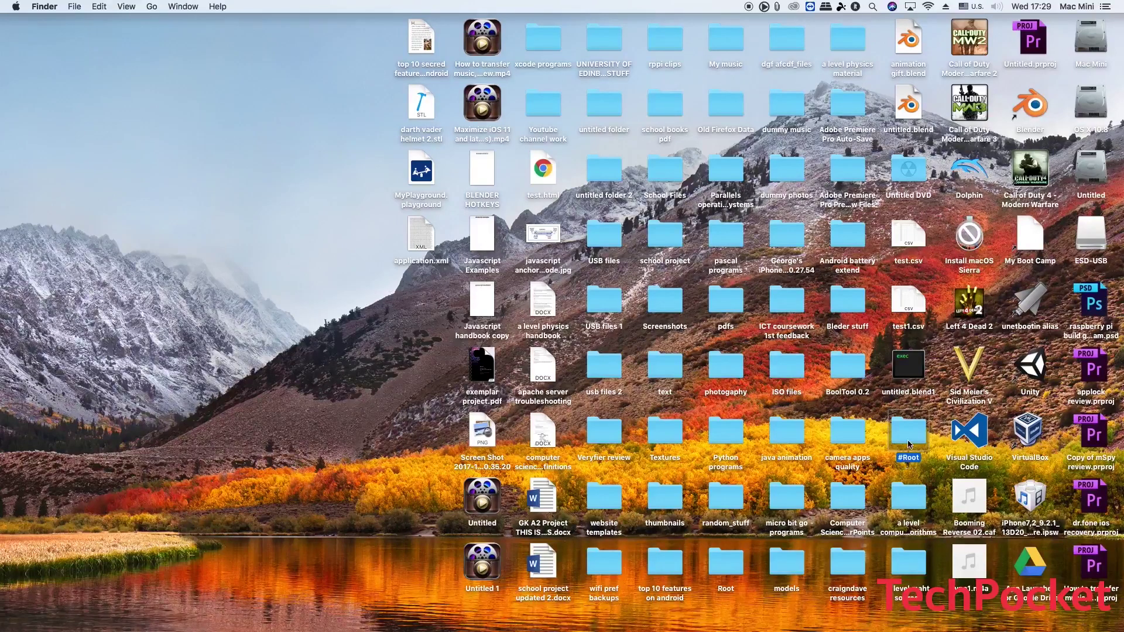
double_click(909, 444)
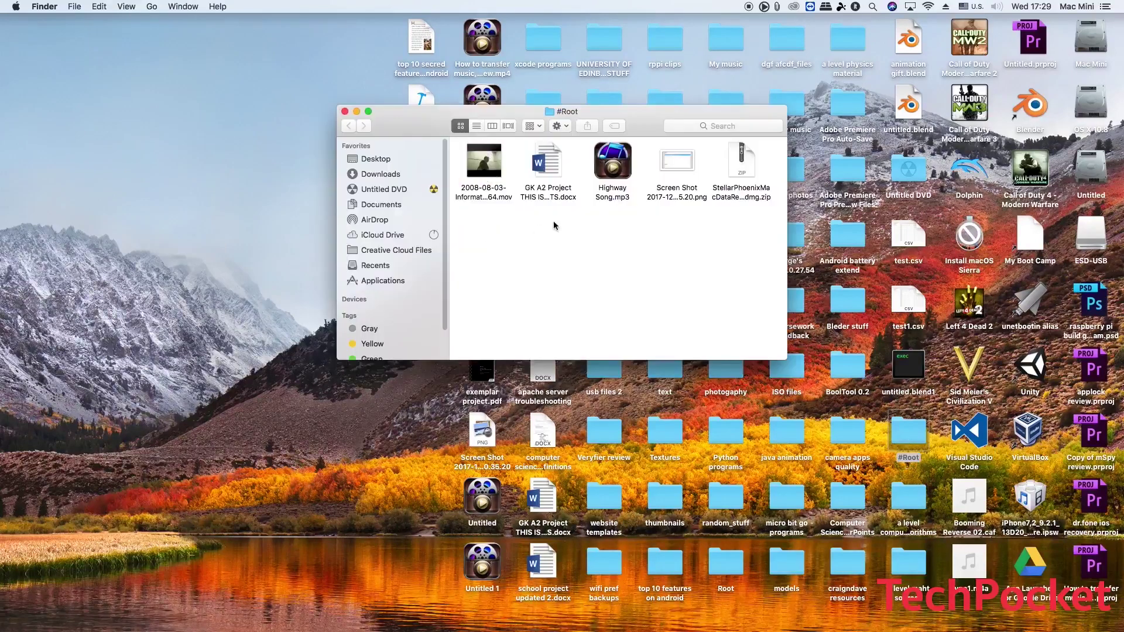
double_click(483, 170)
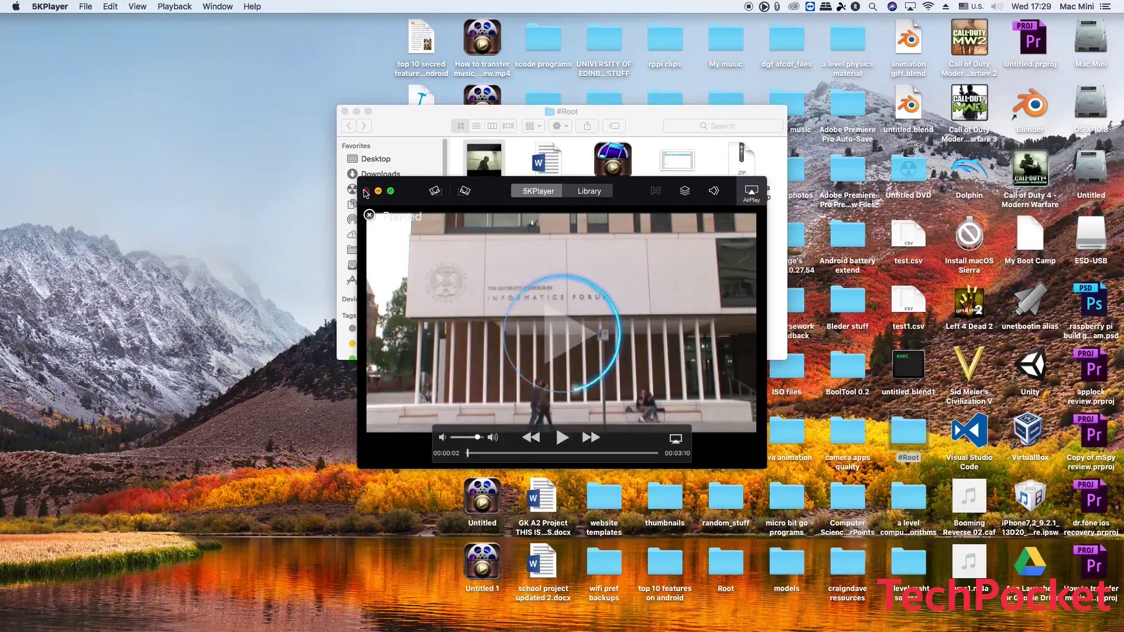
key("super+w")
left_click(618, 172)
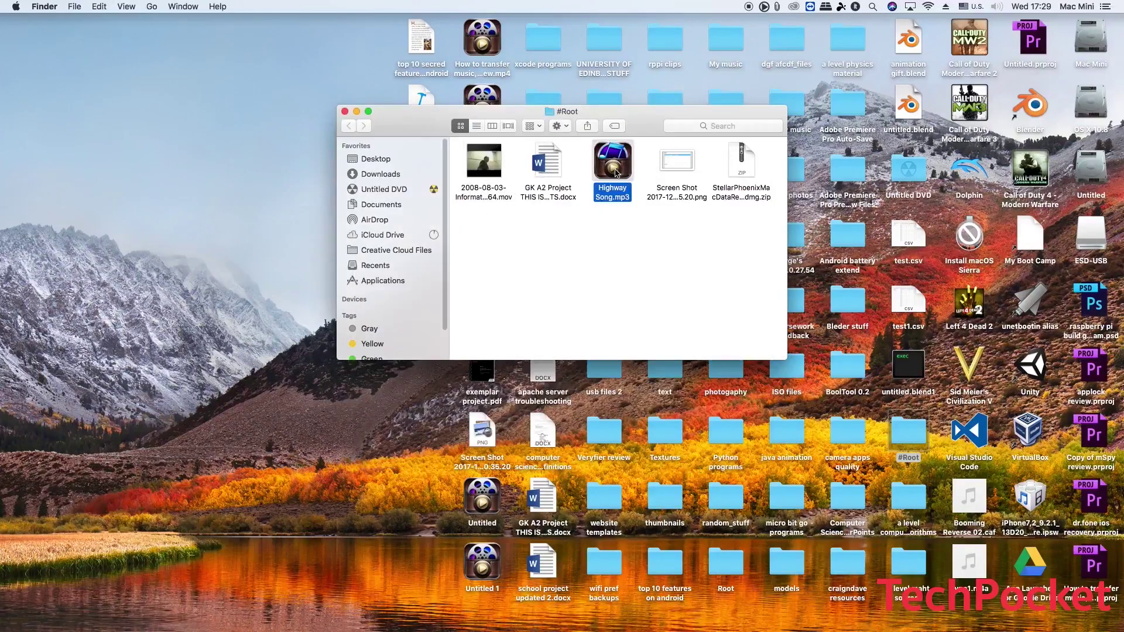
left_click(673, 163)
double_click(673, 163)
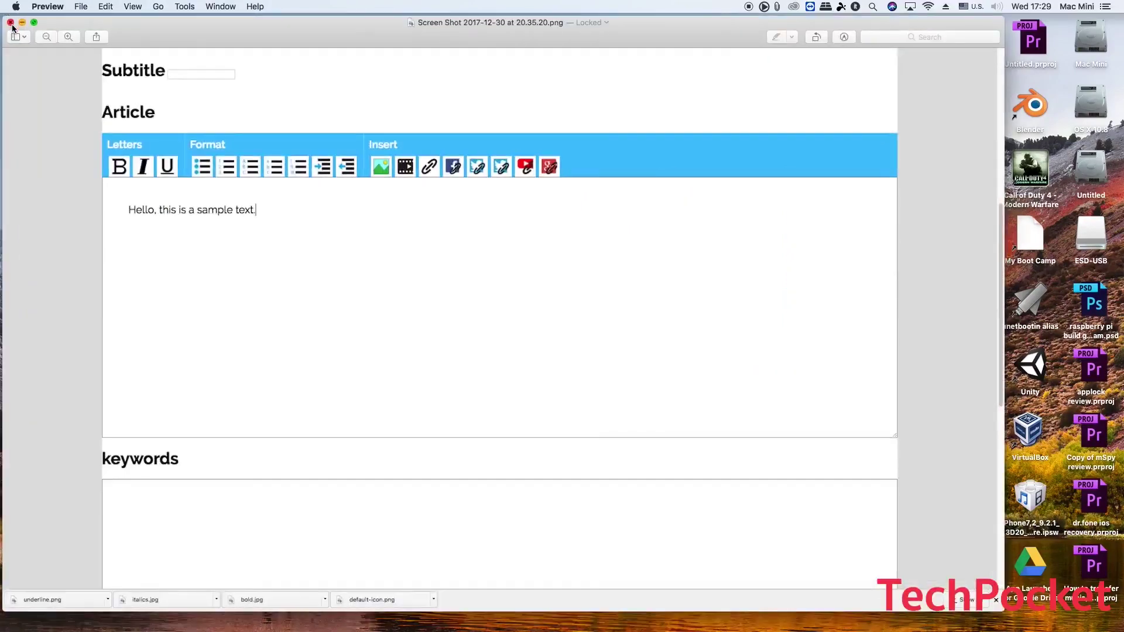
left_click(10, 23)
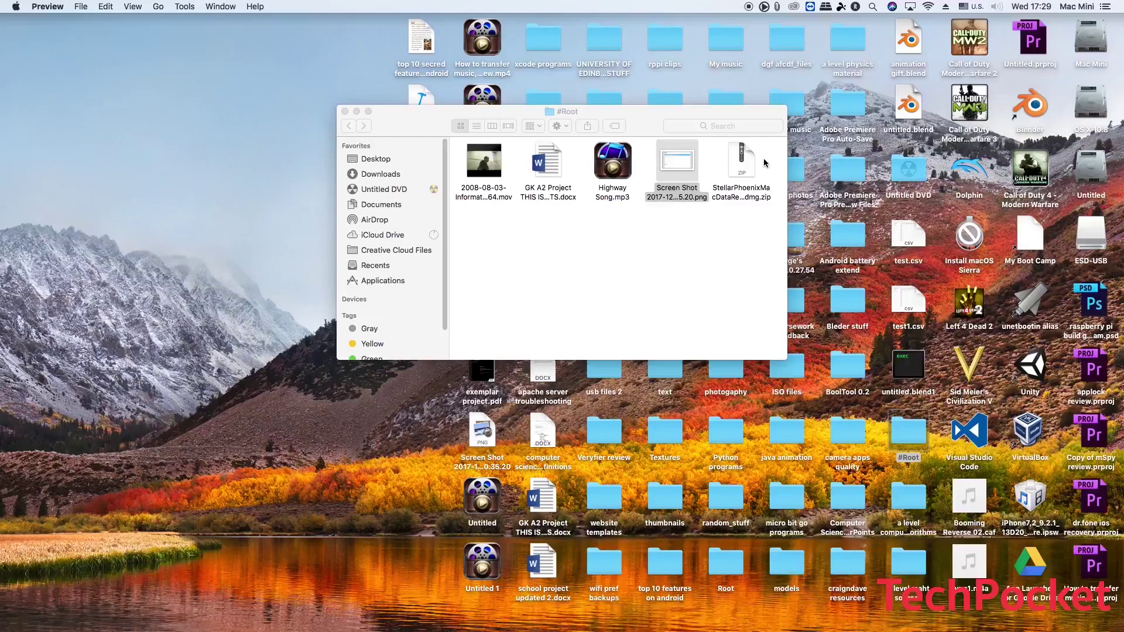
left_click(708, 176)
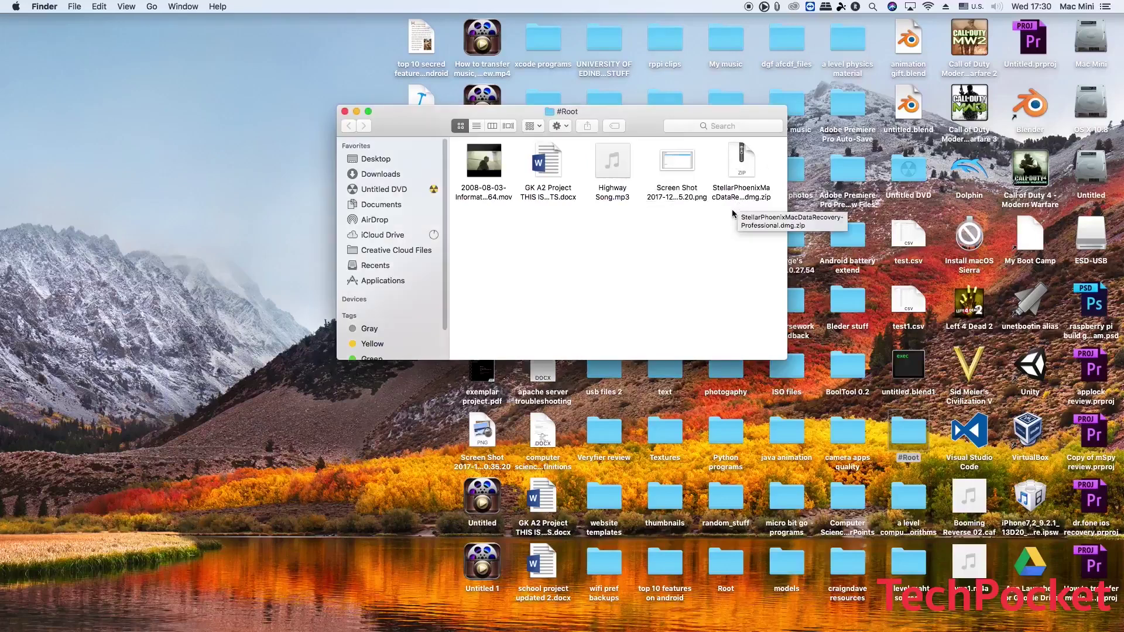